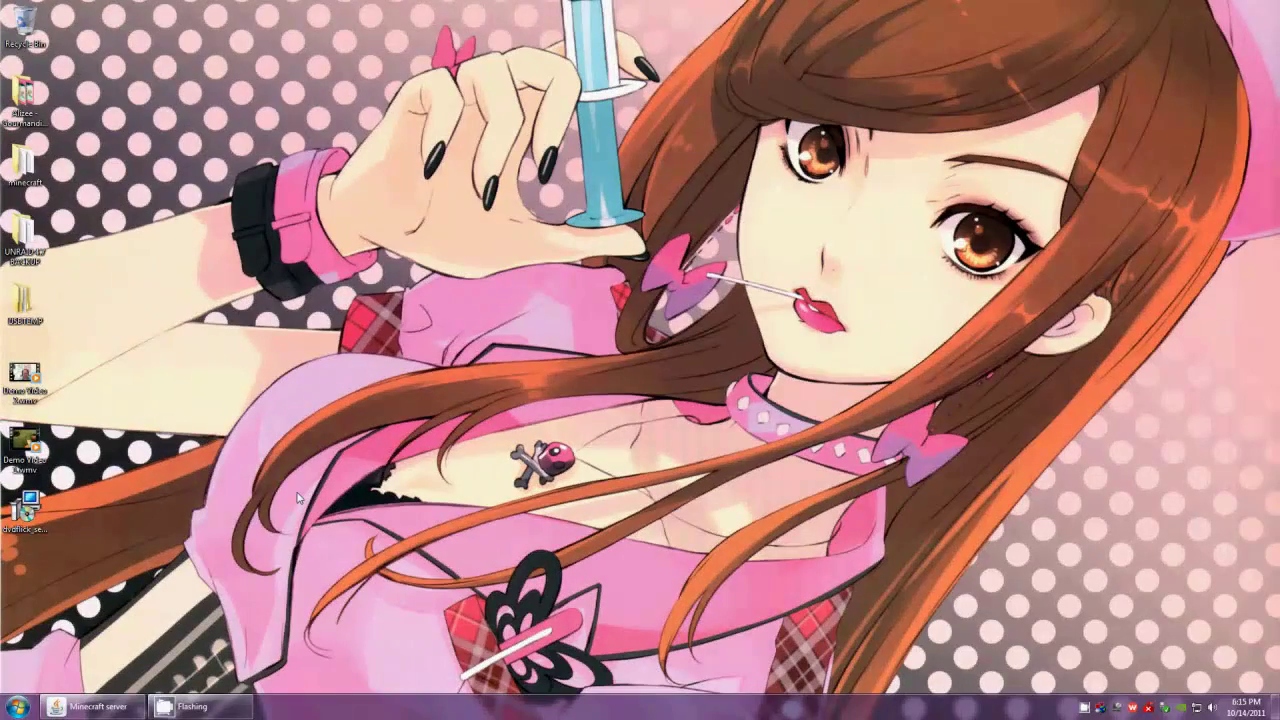
# Open the Windows Start menu from the taskbar.
pyautogui.click(18, 706)
# Launch Firefox and load the dvdflick.net home page.
pyautogui.click(73, 368)
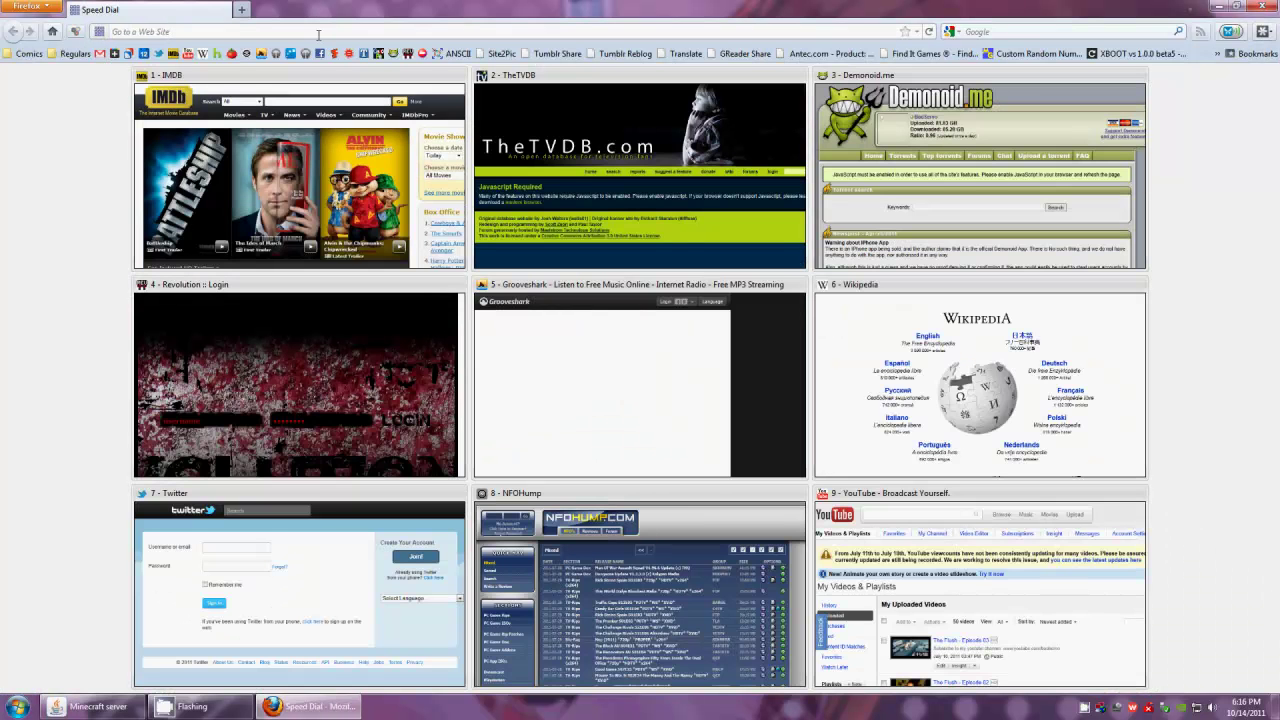
pyautogui.click(318, 36)
pyautogui.write('dvdf')
pyautogui.write('lick.')
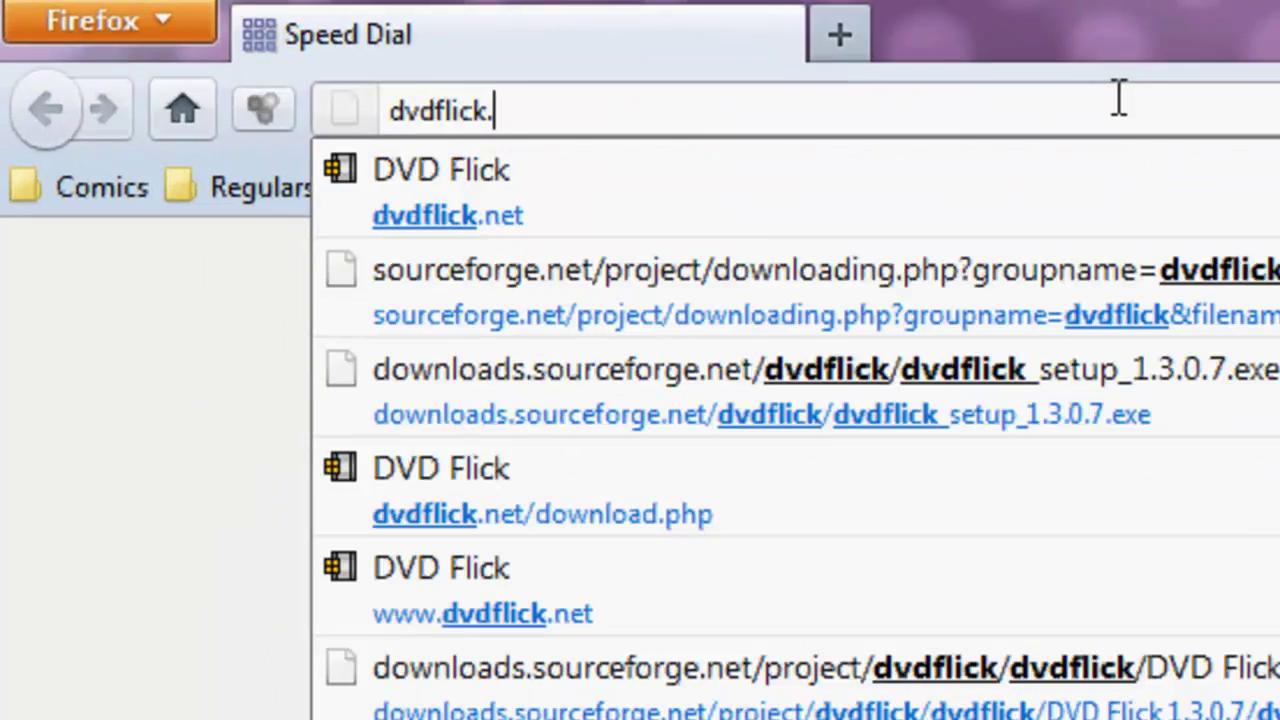
pyautogui.write('net')
pyautogui.press('Return')
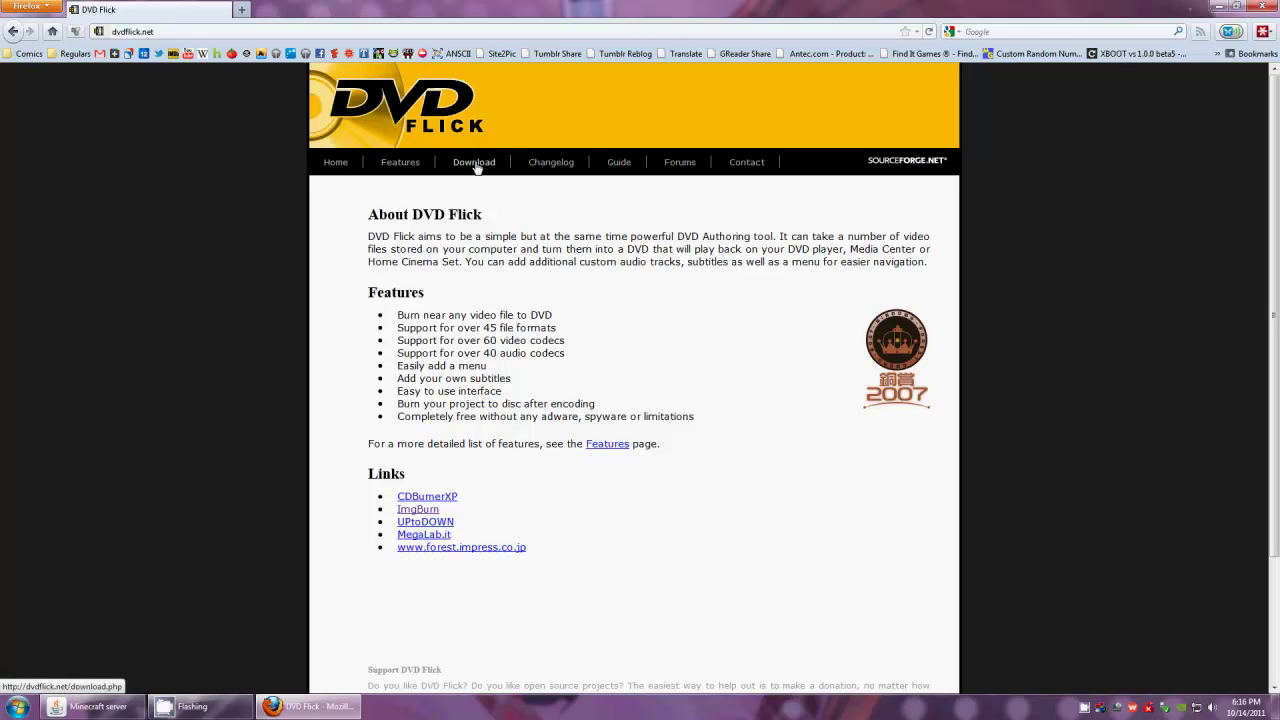
# Download and save the installer dvdflick_setup_1.3.0.7.exe, then close Firefox.
pyautogui.click(474, 163)
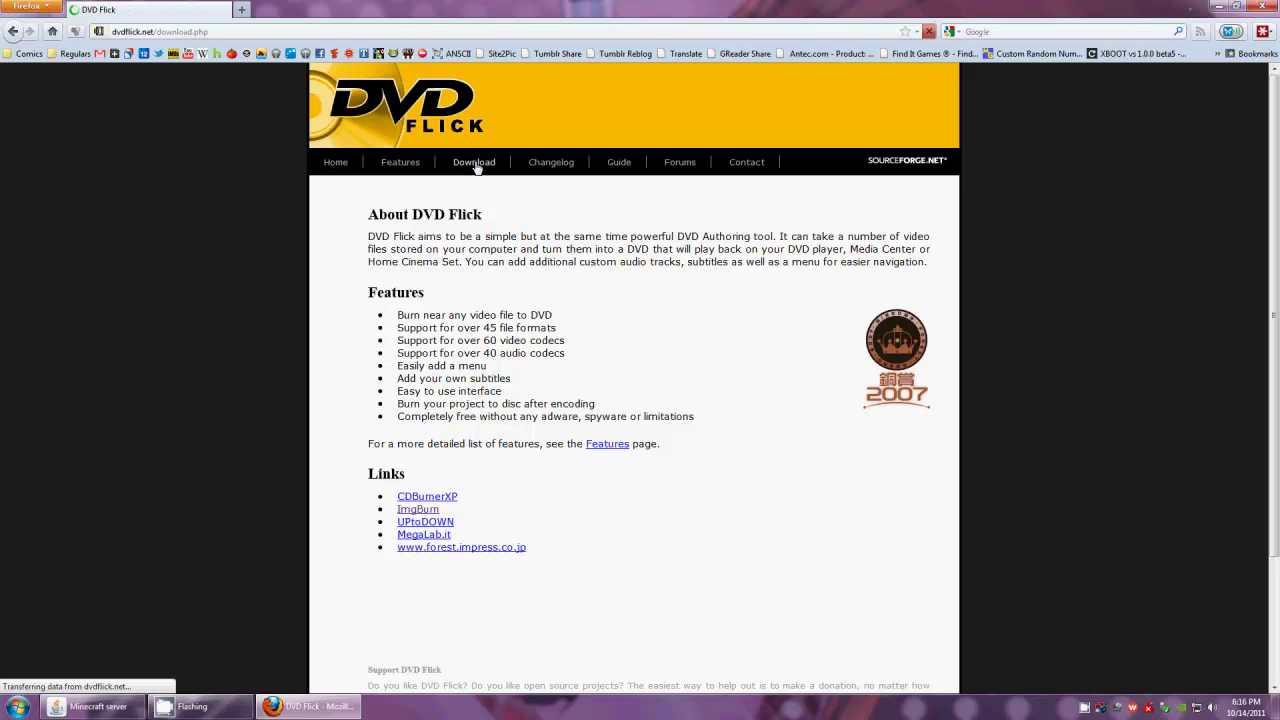
pyautogui.click(532, 418)
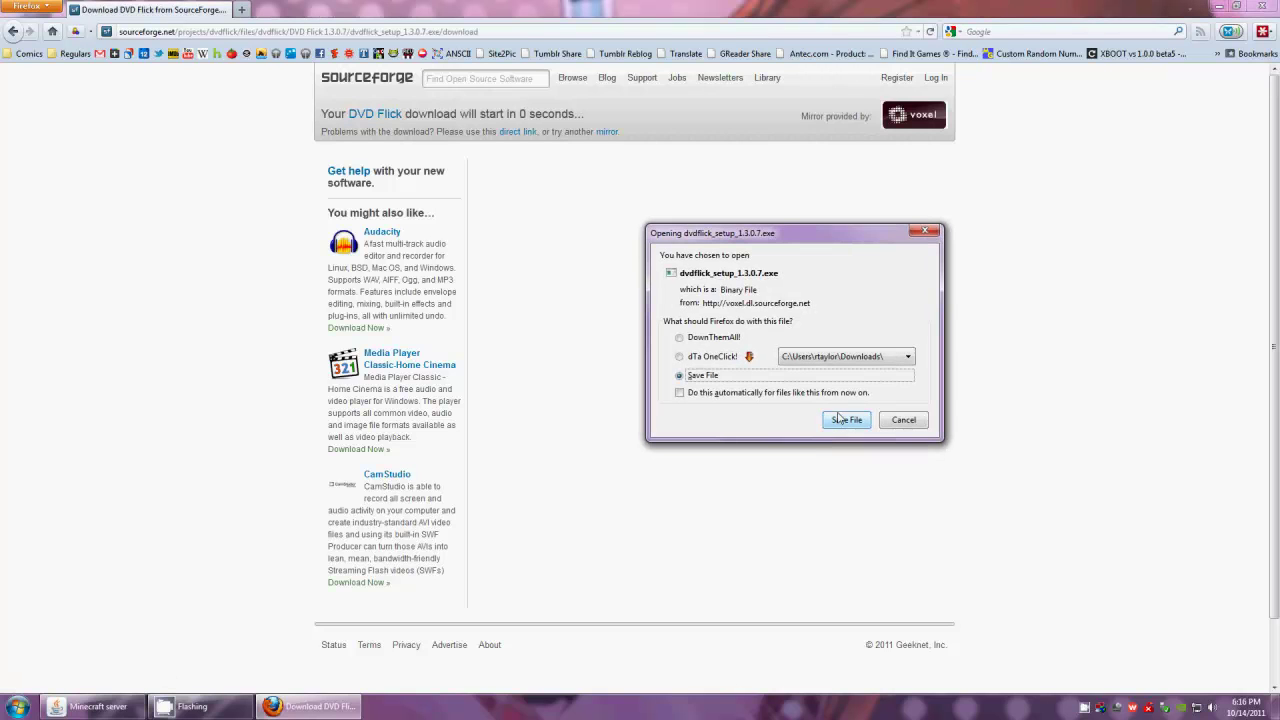
pyautogui.click(845, 420)
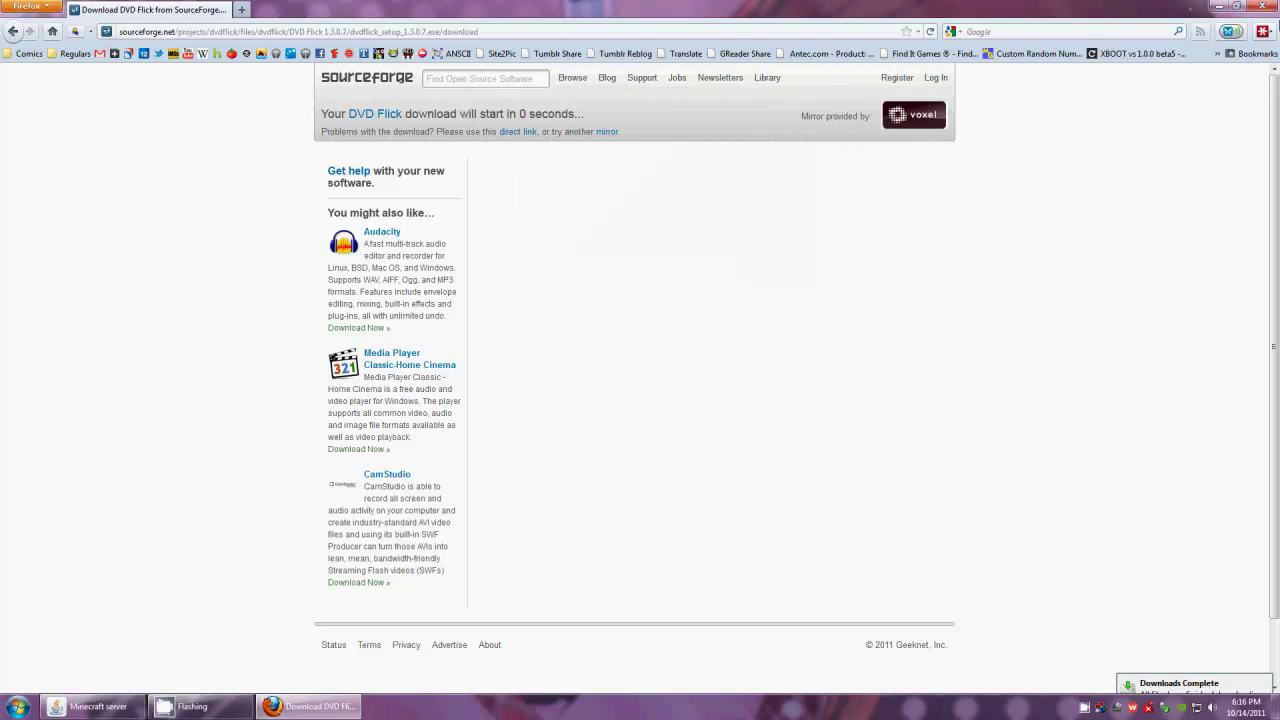
pyautogui.click(1273, 6)
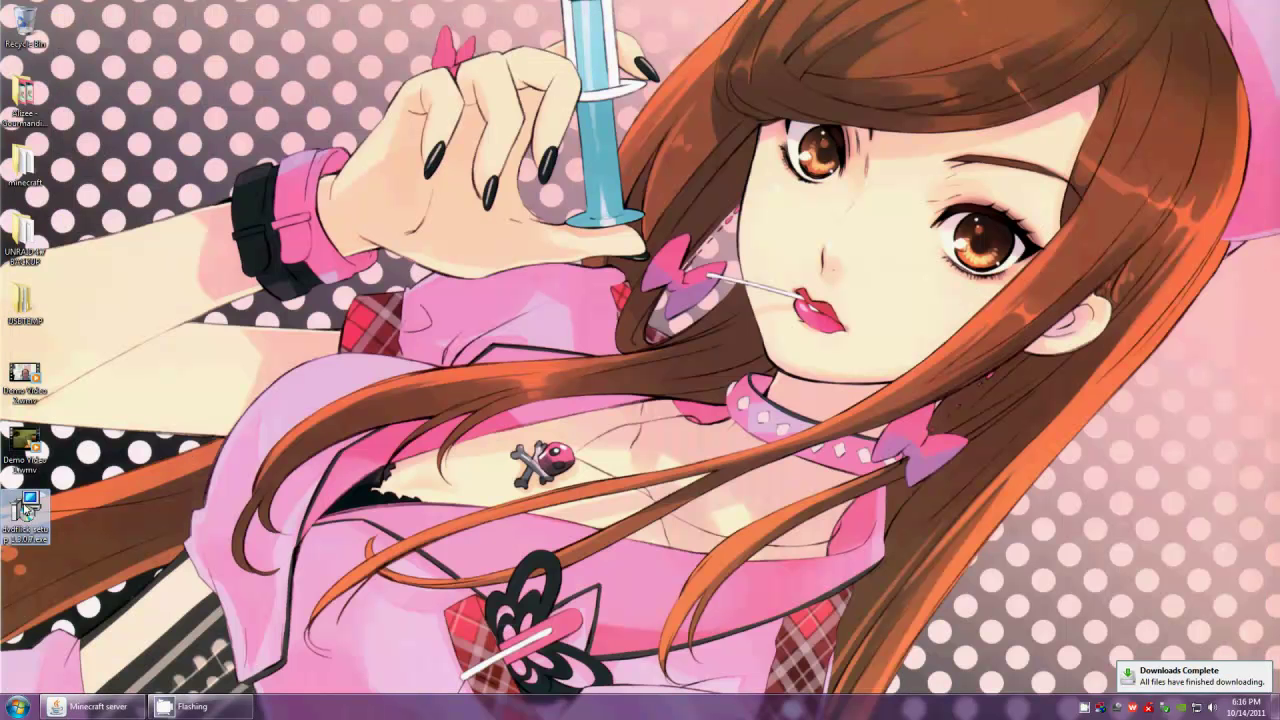
# Run the DVD Flick installer, accept the licence, and keep the default install and Start menu folders.
pyautogui.doubleClick(27, 510)
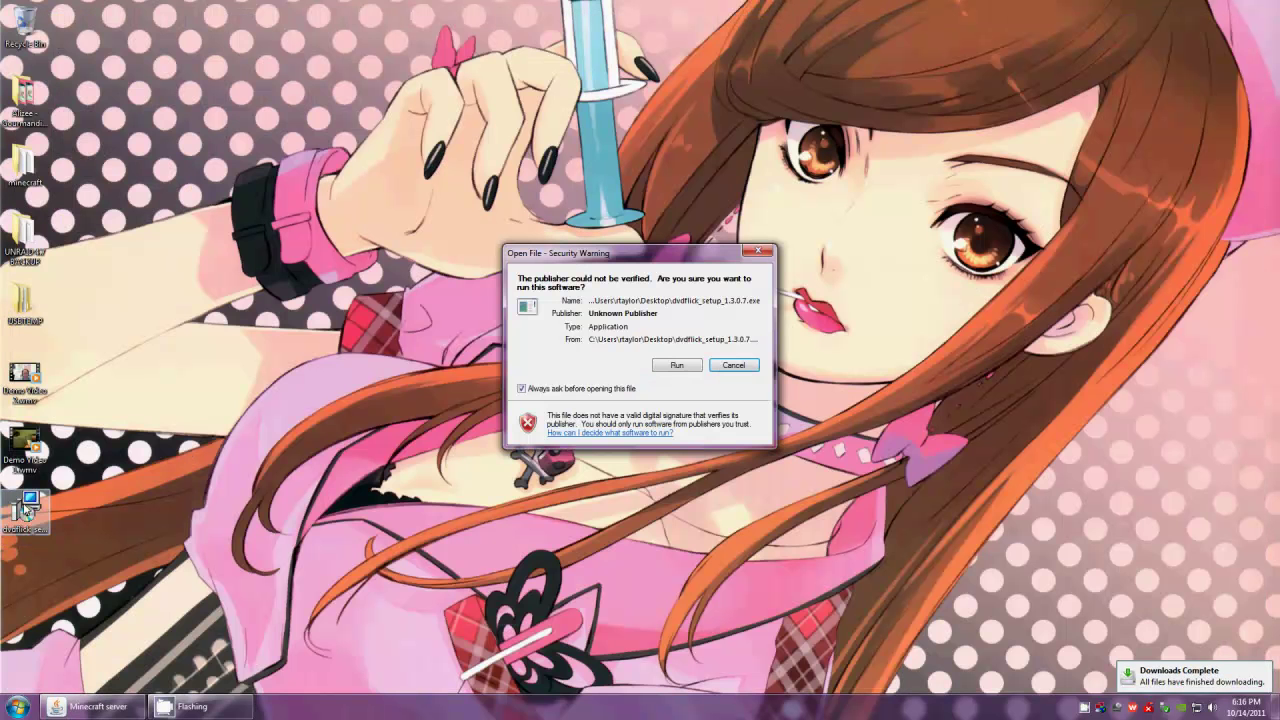
pyautogui.click(677, 366)
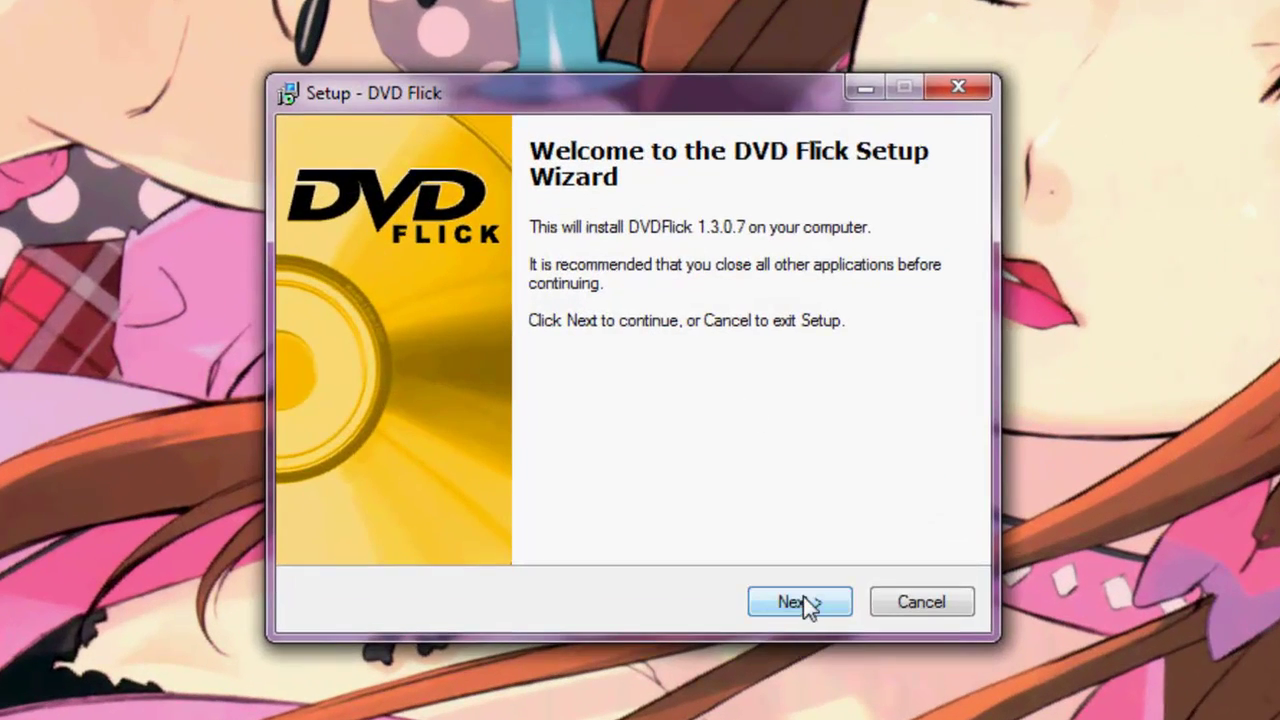
pyautogui.click(787, 573)
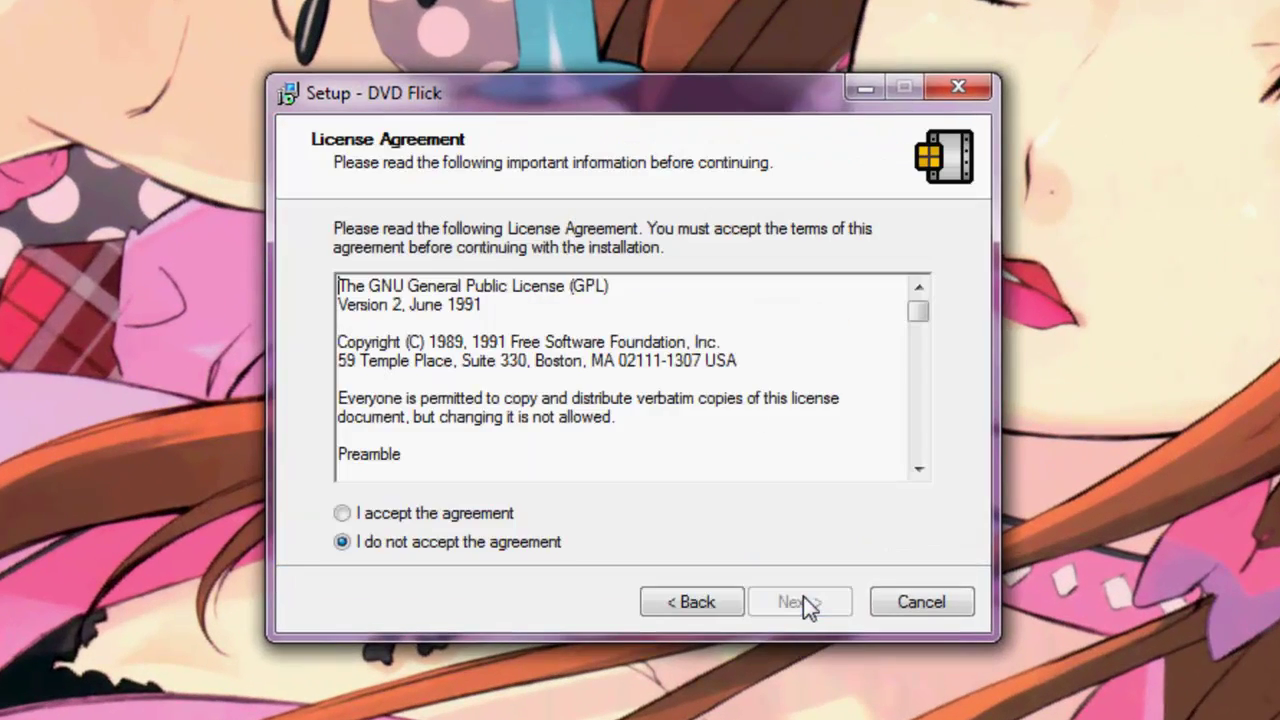
pyautogui.click(481, 513)
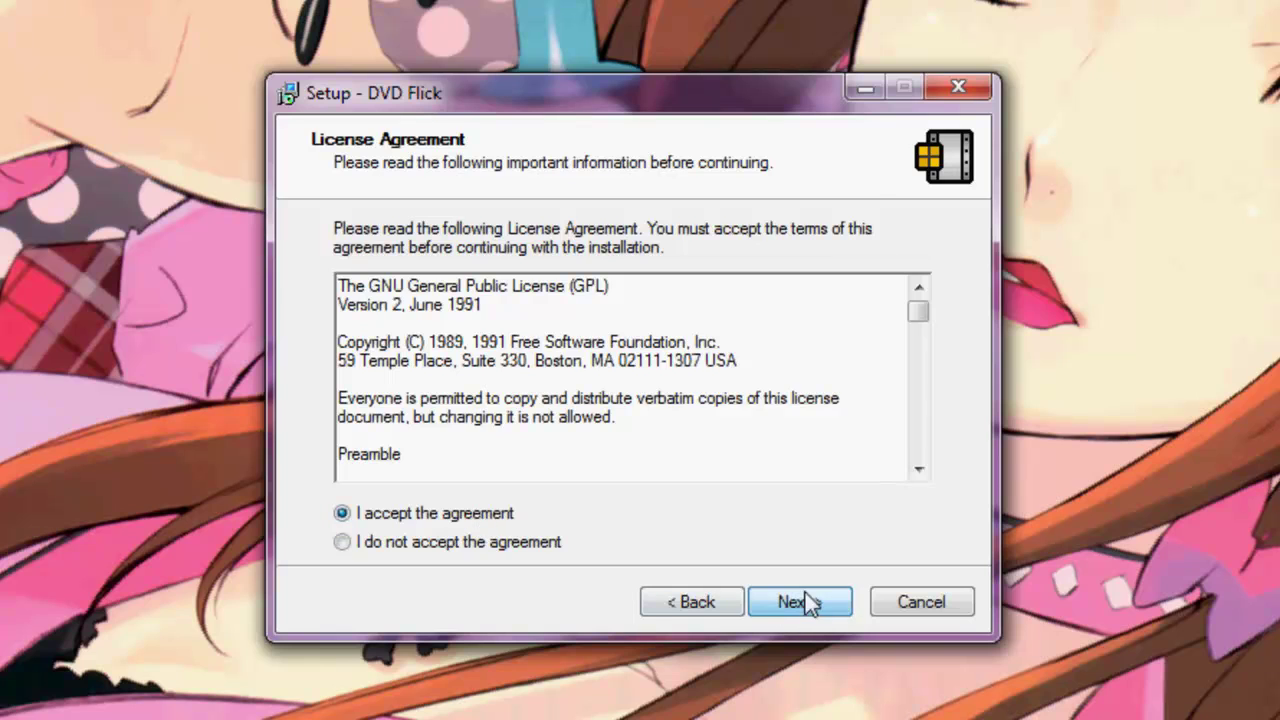
pyautogui.click(800, 603)
pyautogui.click(800, 611)
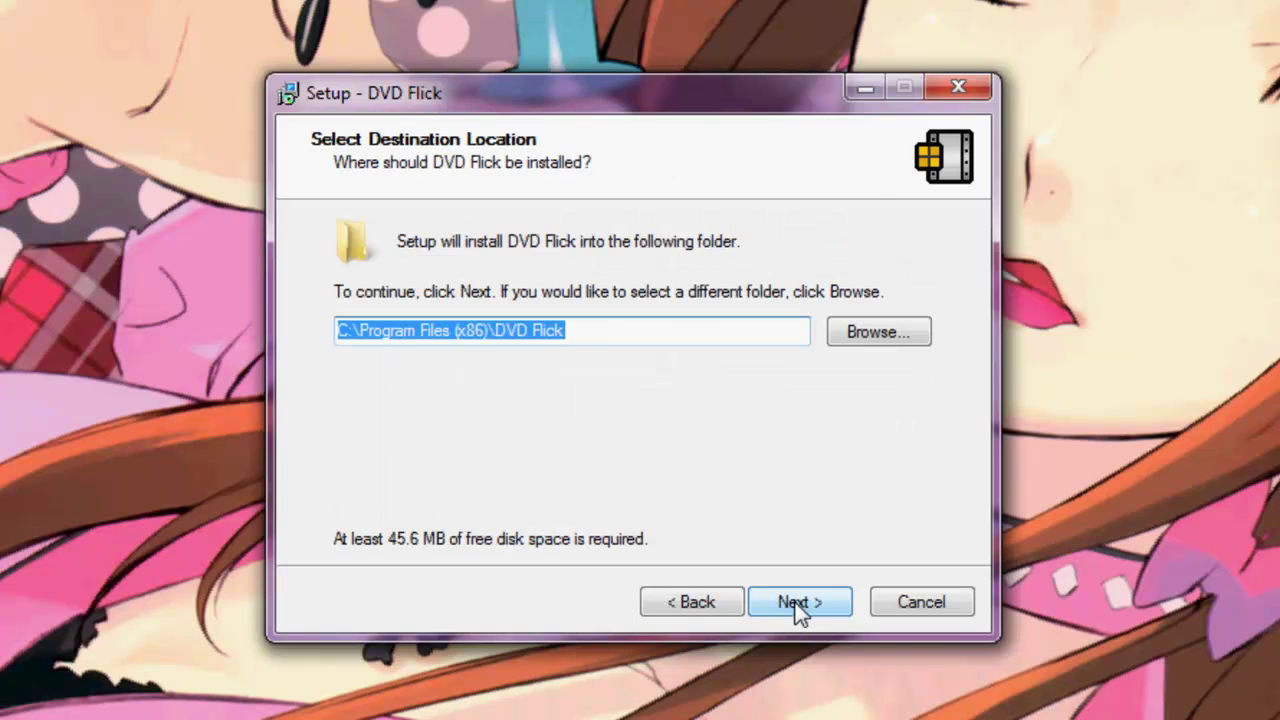
pyautogui.click(800, 611)
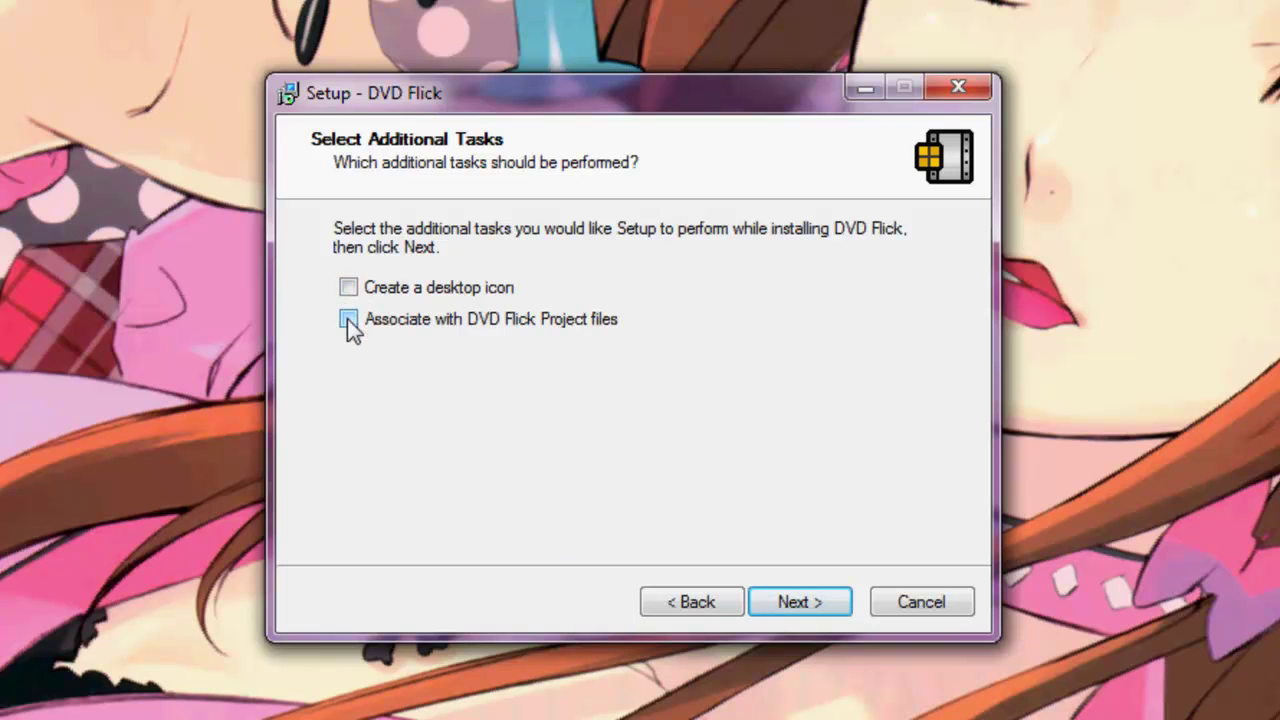
# Install DVD Flick and finish setup with Run DVD Flick checked.
pyautogui.click(828, 606)
pyautogui.click(823, 603)
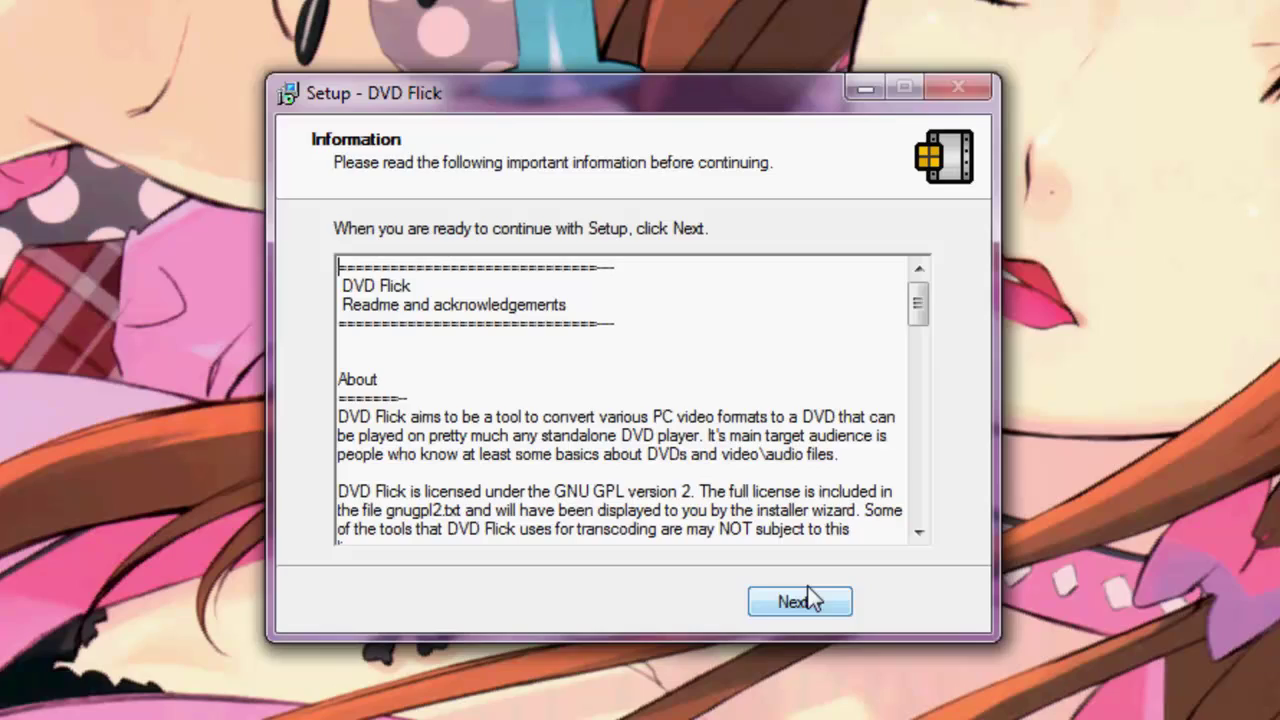
pyautogui.click(806, 590)
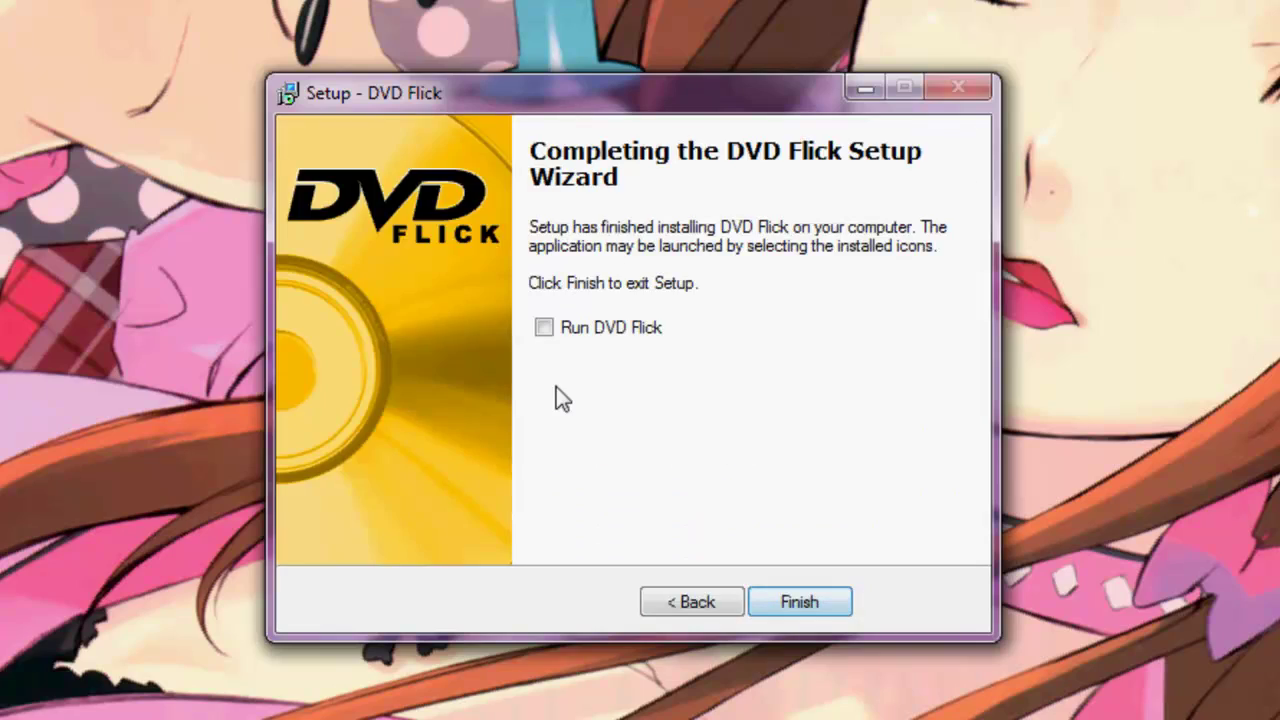
pyautogui.click(560, 333)
pyautogui.click(800, 601)
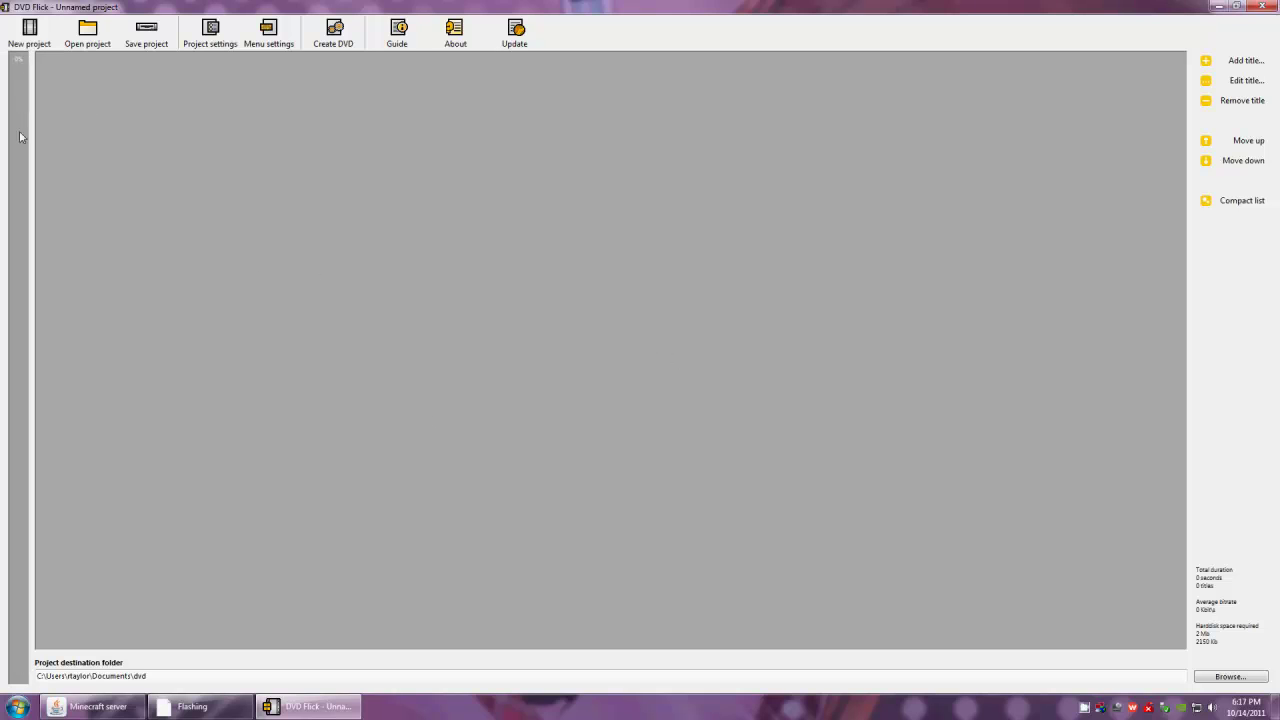
# Look over the empty Unnamed project, using 0 Mb of 4489 Mb.
pyautogui.moveTo(19, 462)
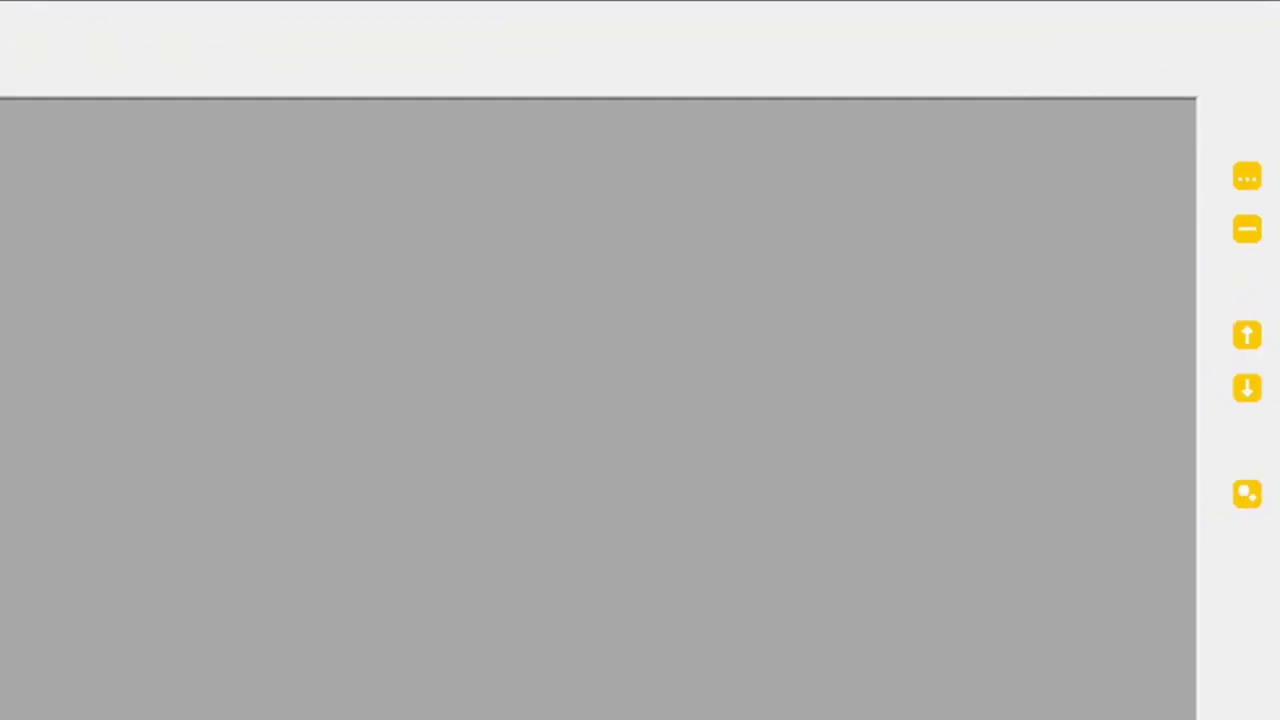
# Add Demo Video 1.wmv from the Desktop as title 1 and open its properties.
pyautogui.click(1206, 133)
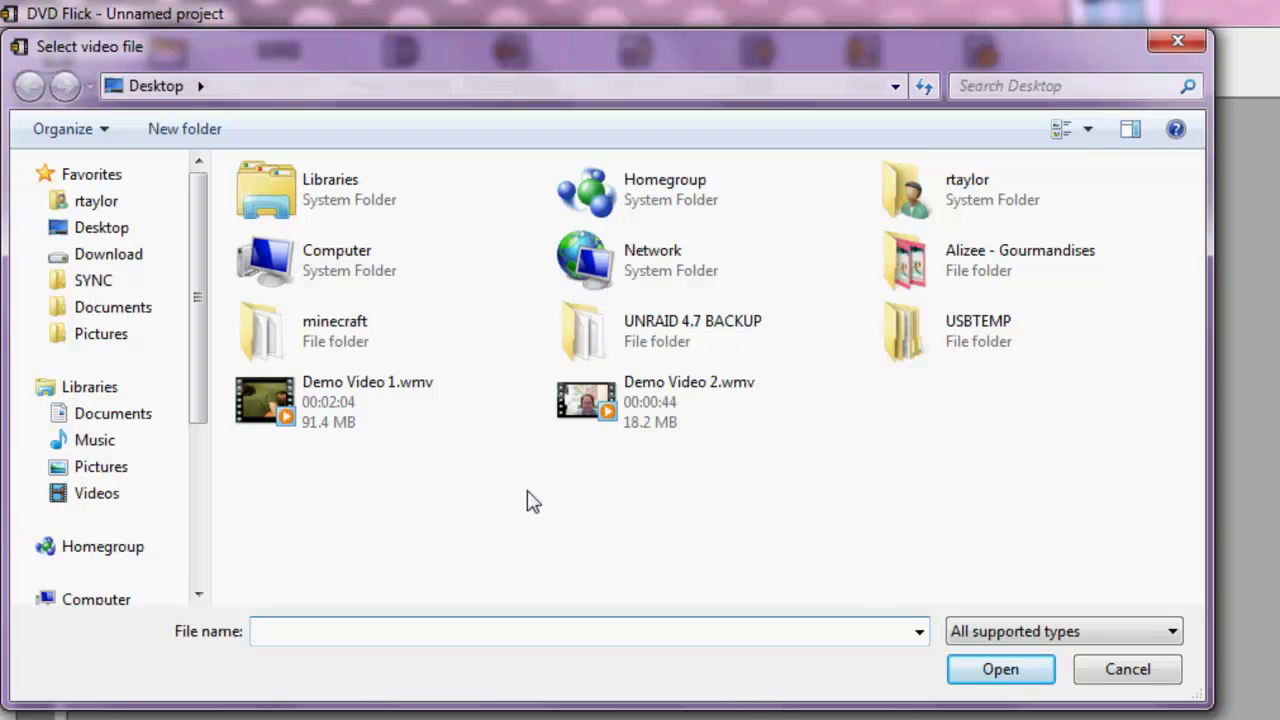
pyautogui.click(333, 424)
pyautogui.click(627, 420)
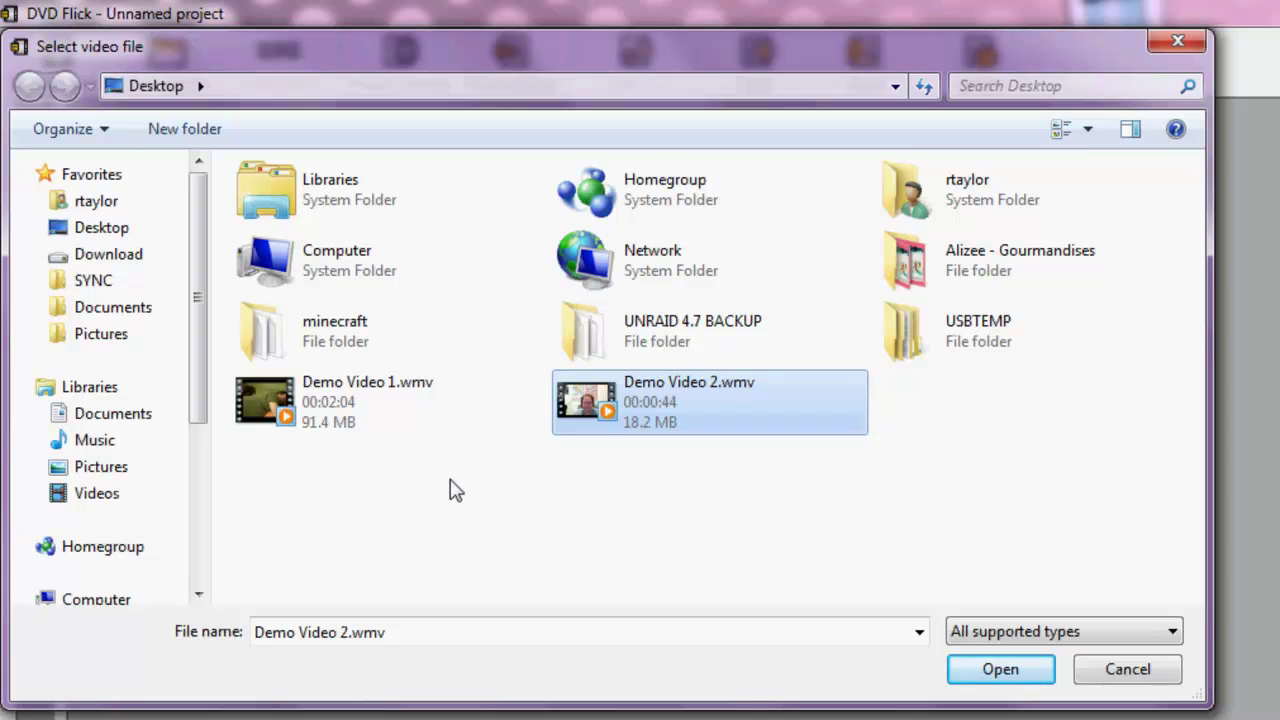
pyautogui.doubleClick(330, 405)
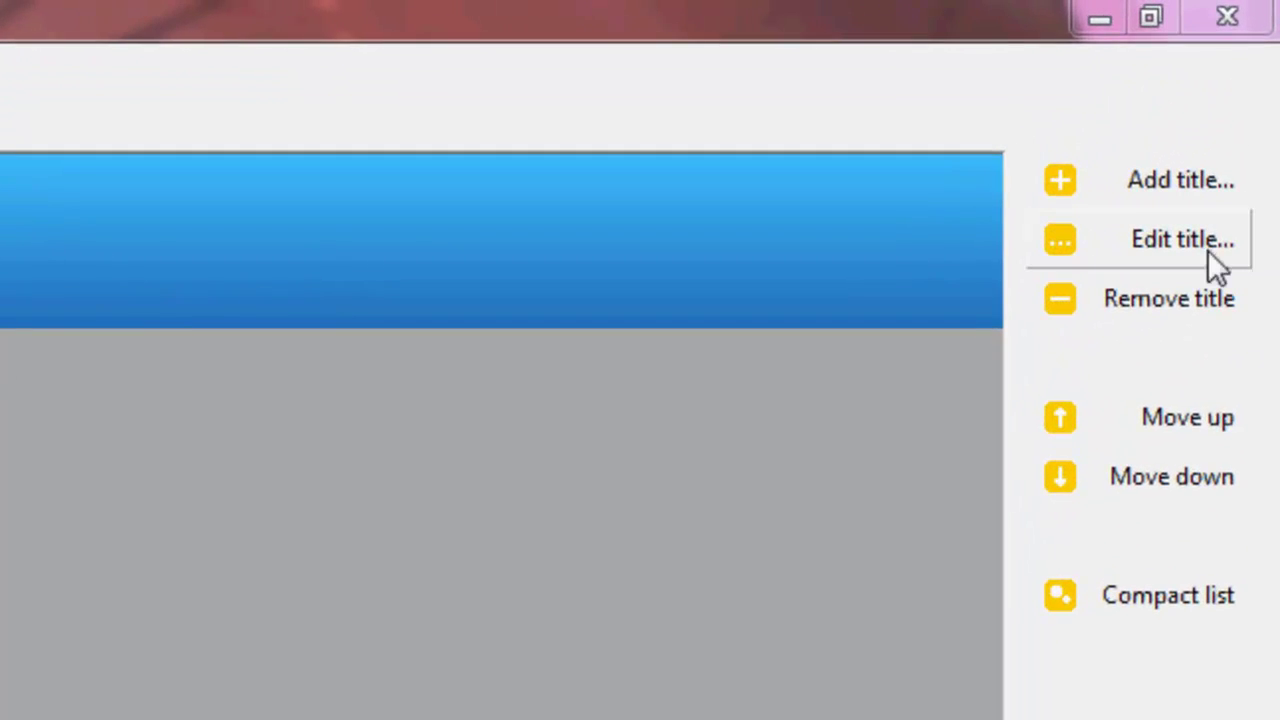
pyautogui.click(1207, 249)
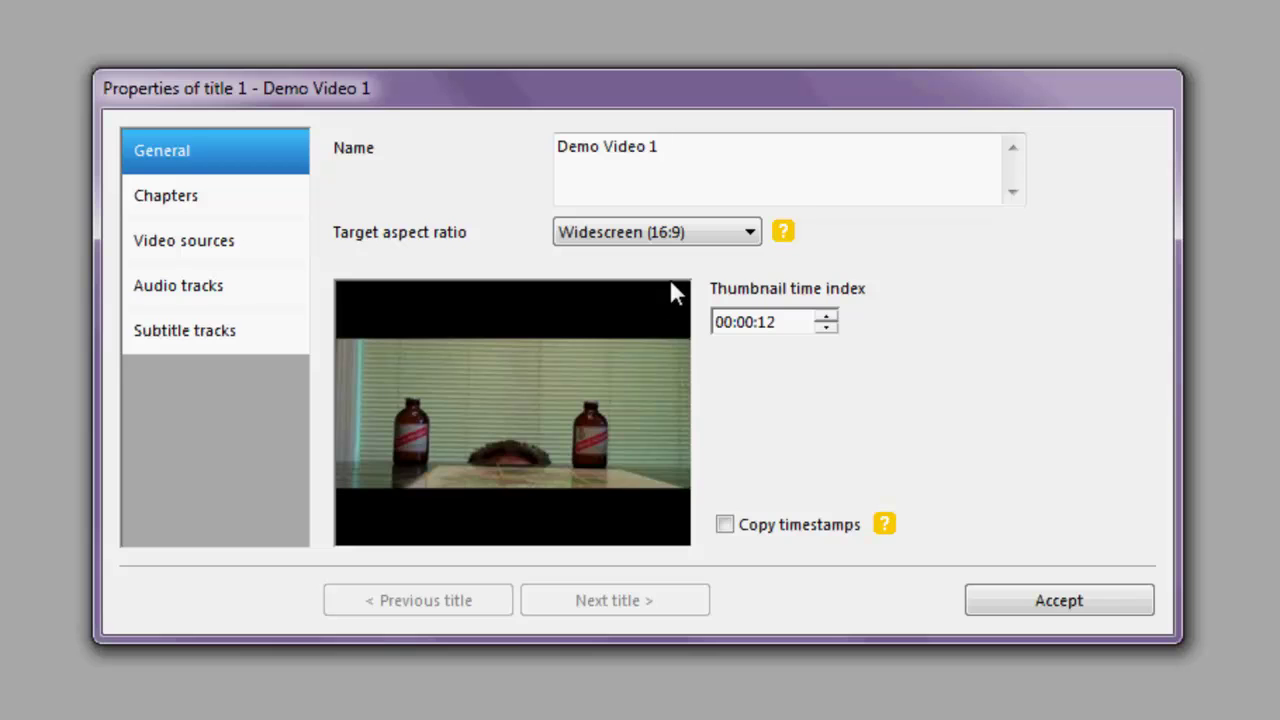
# Keep the Widescreen (16:9) aspect ratio, set the thumbnail time to 00:00:30, then view Chapters.
pyautogui.click(697, 231)
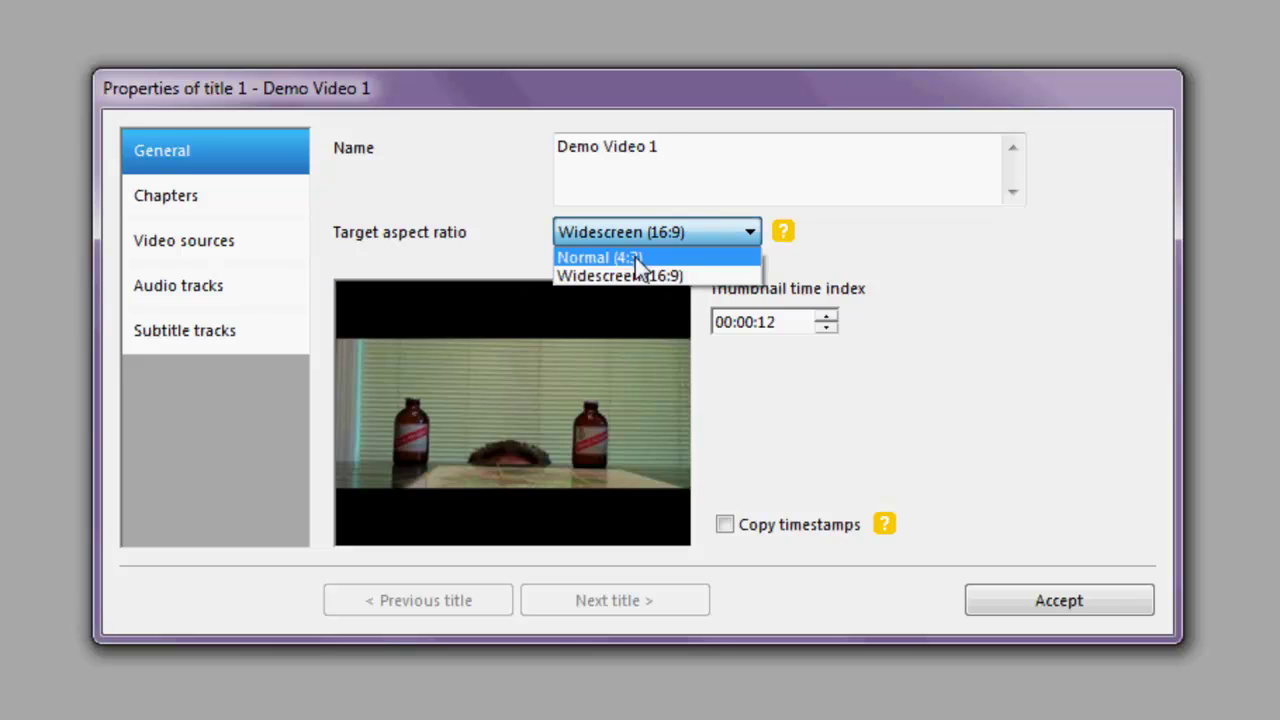
pyautogui.click(975, 330)
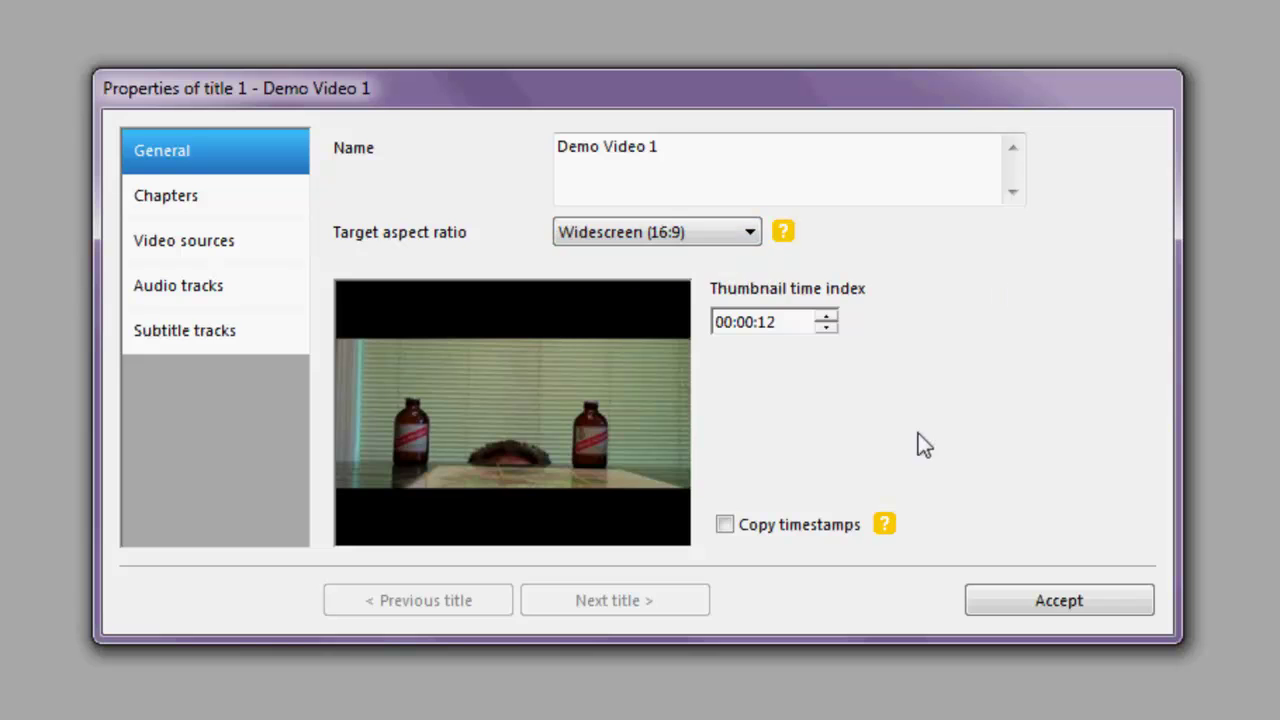
pyautogui.click(767, 327)
pyautogui.write('30')
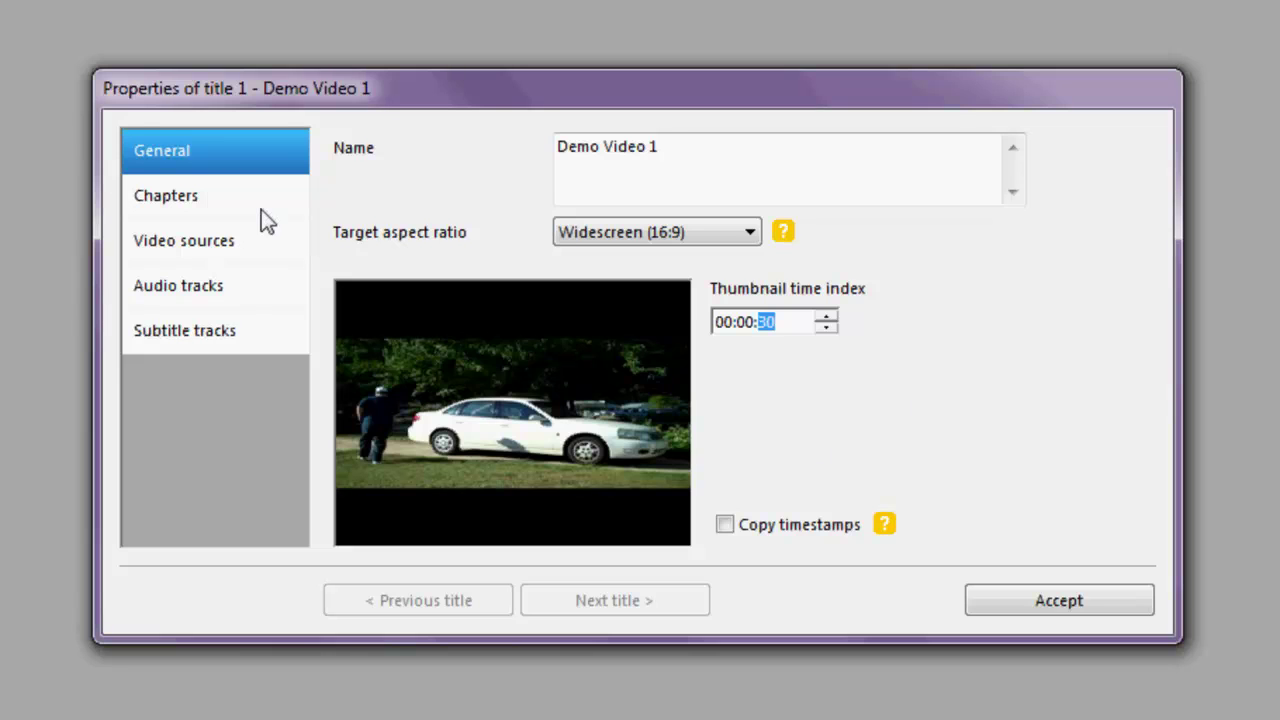
pyautogui.click(214, 199)
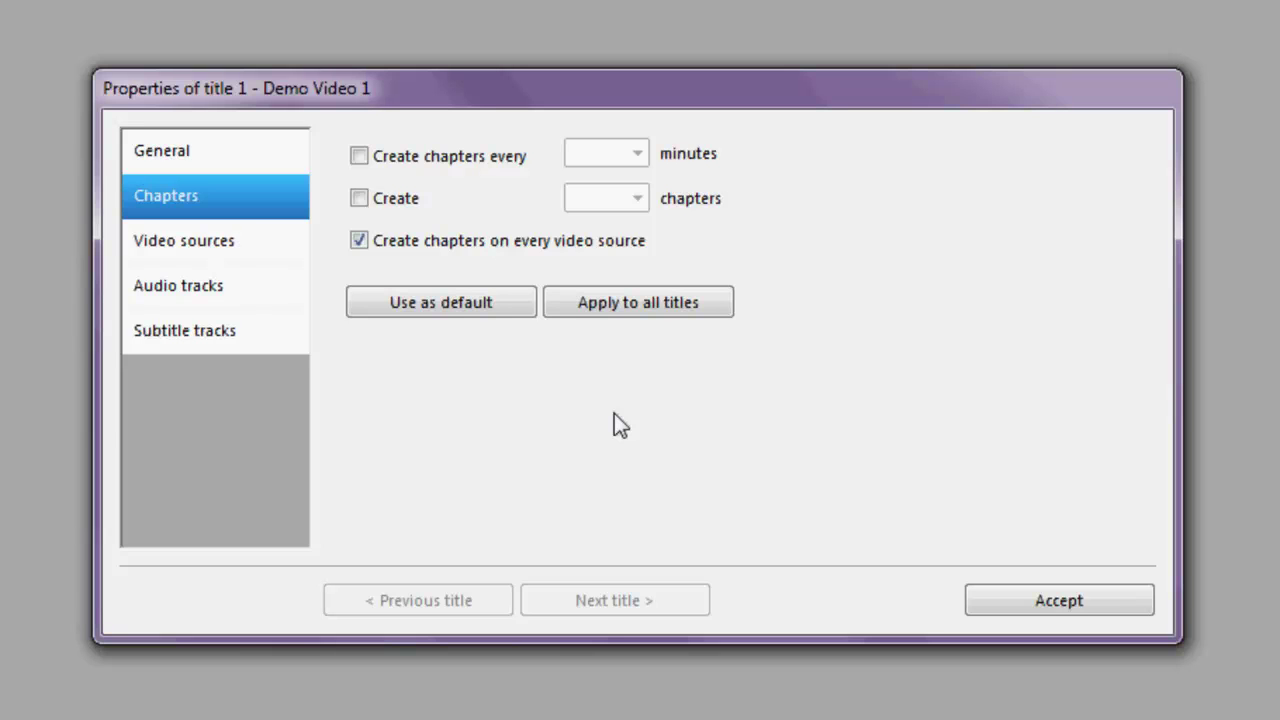
# Turn on chapter creation at a fixed minute interval and accept the title properties.
pyautogui.click(359, 156)
pyautogui.click(1058, 601)
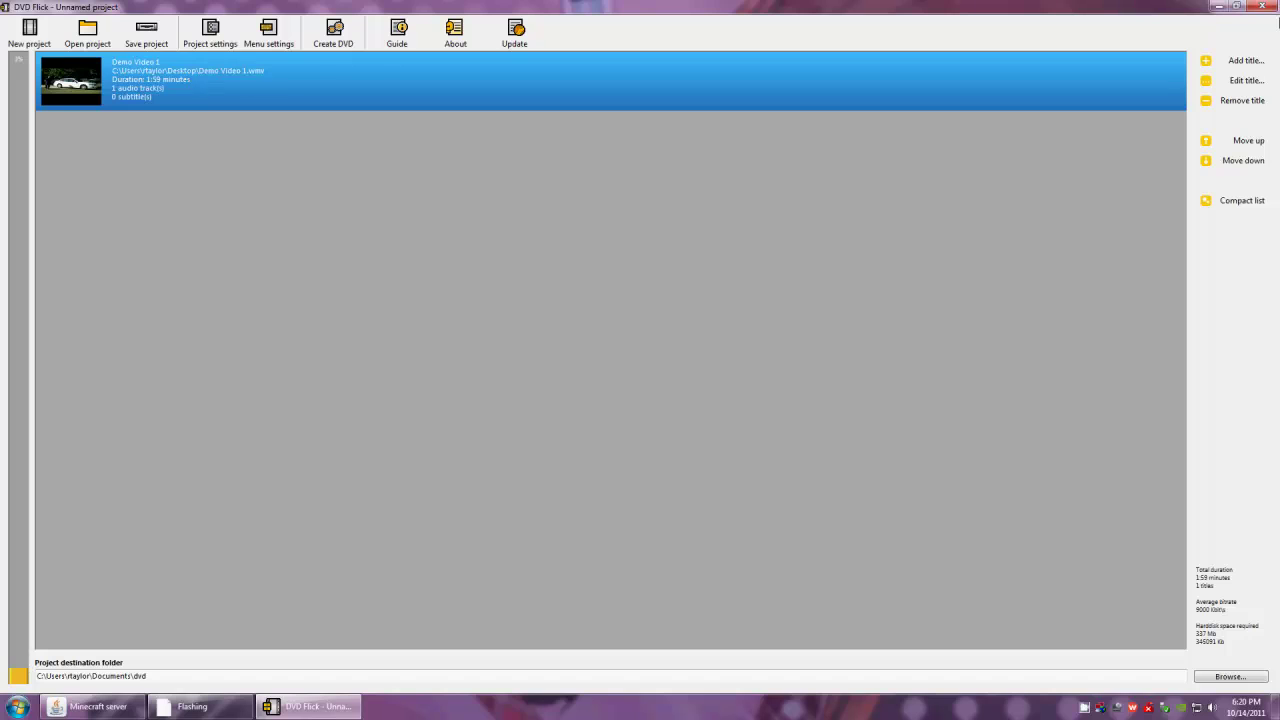
# Add Demo Video 2.wmv as a second title, keeping Demo Video 1 first in the list.
pyautogui.click(1248, 62)
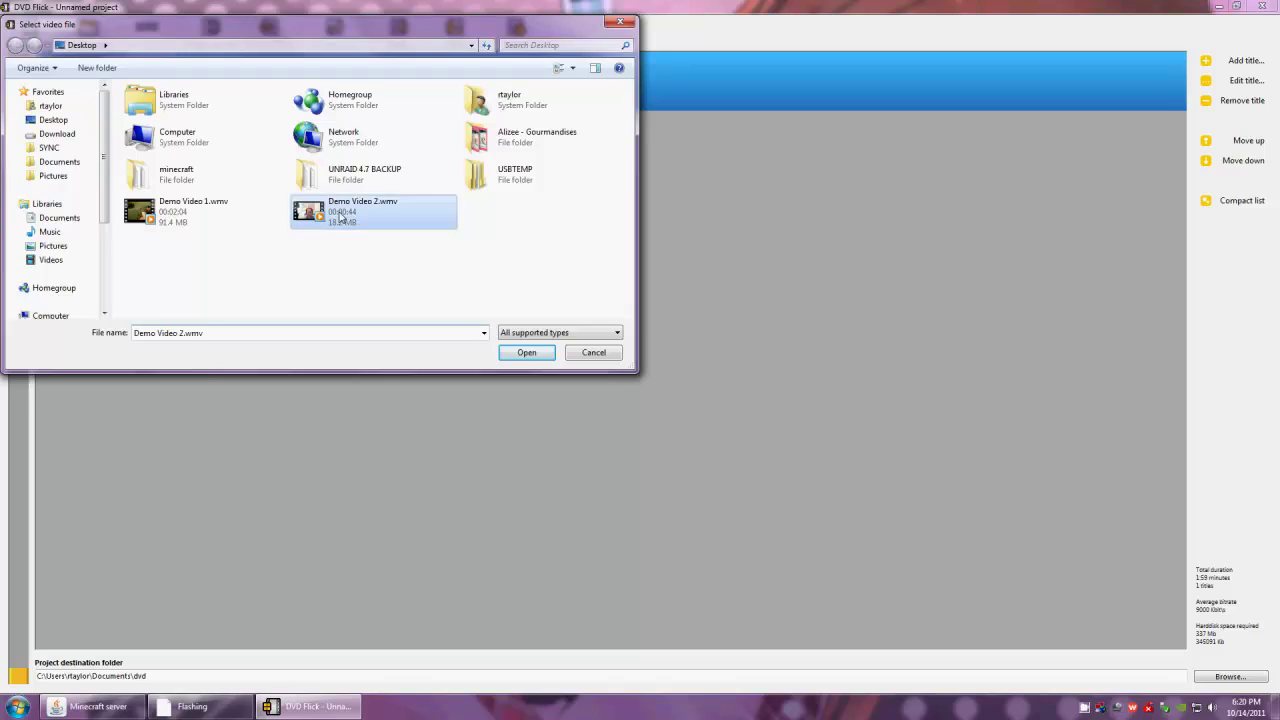
pyautogui.doubleClick(340, 214)
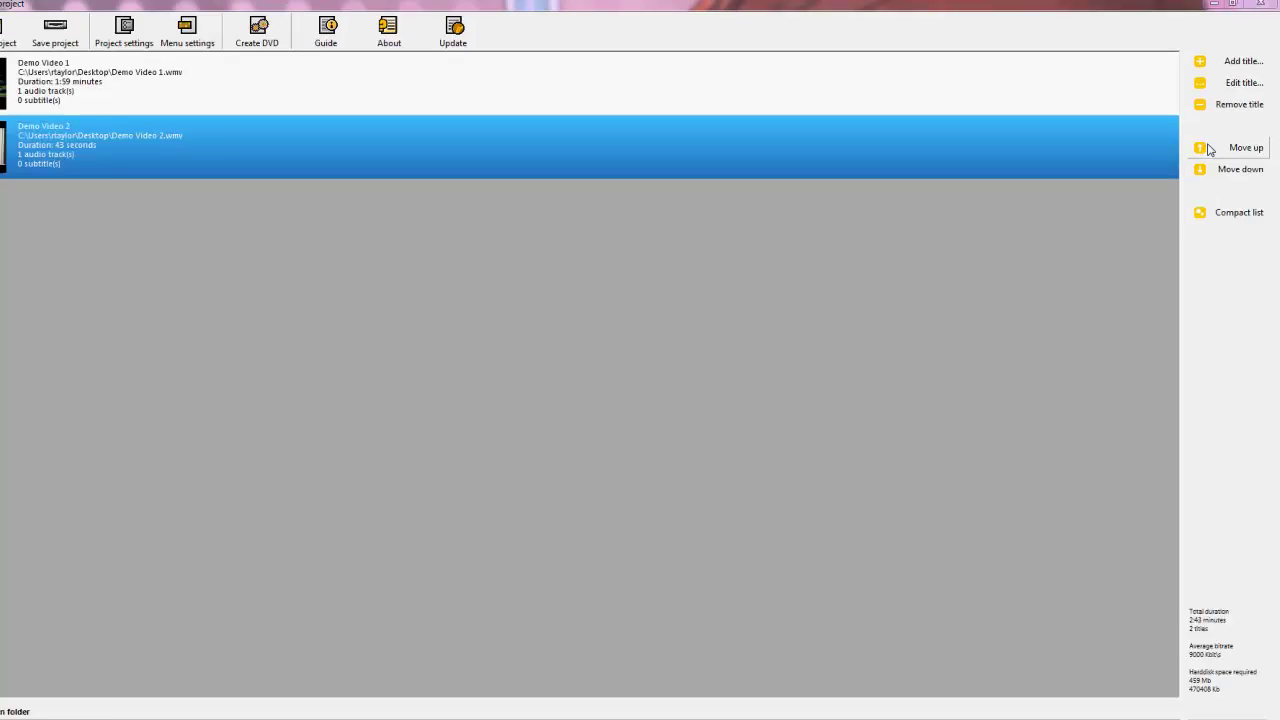
pyautogui.click(1236, 142)
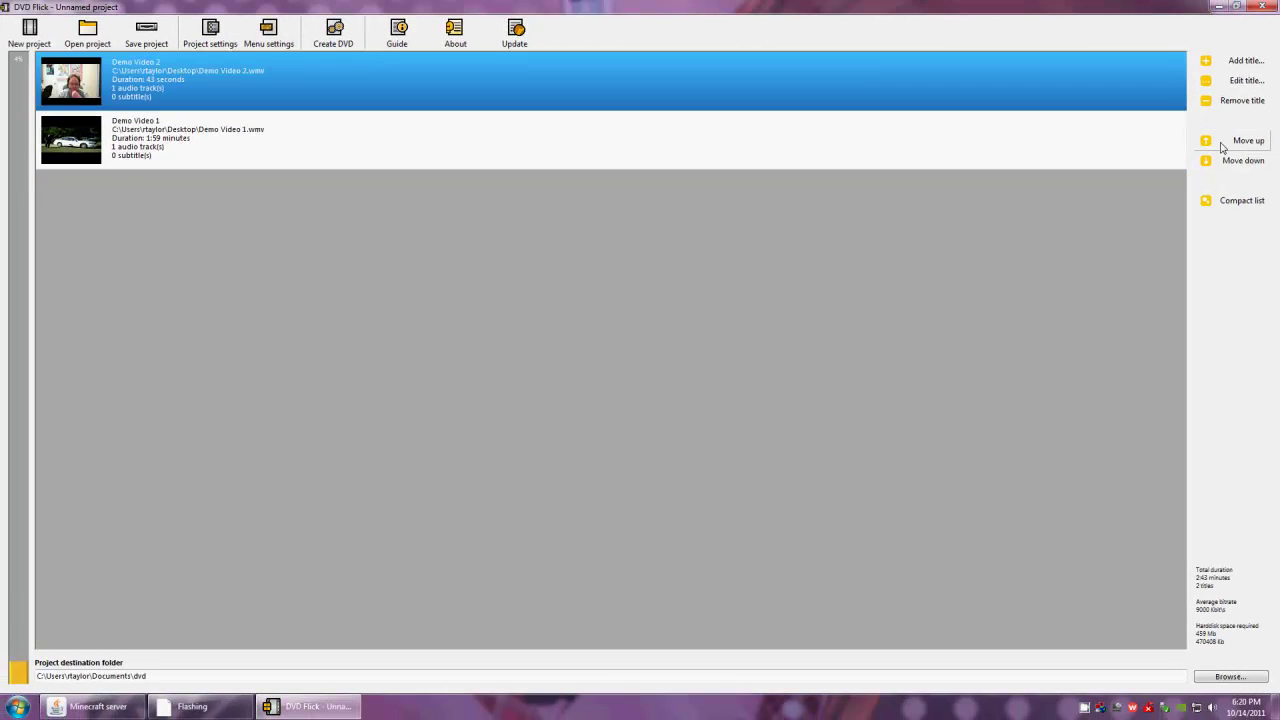
pyautogui.click(812, 152)
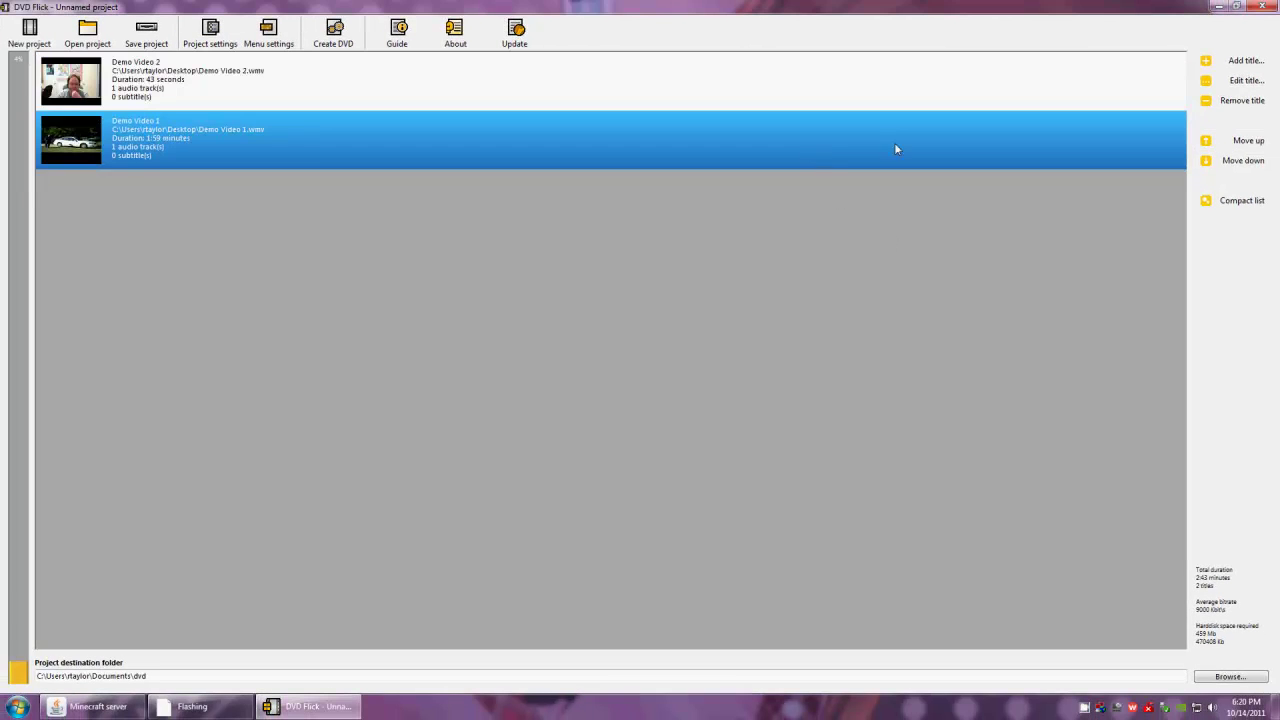
pyautogui.click(1238, 145)
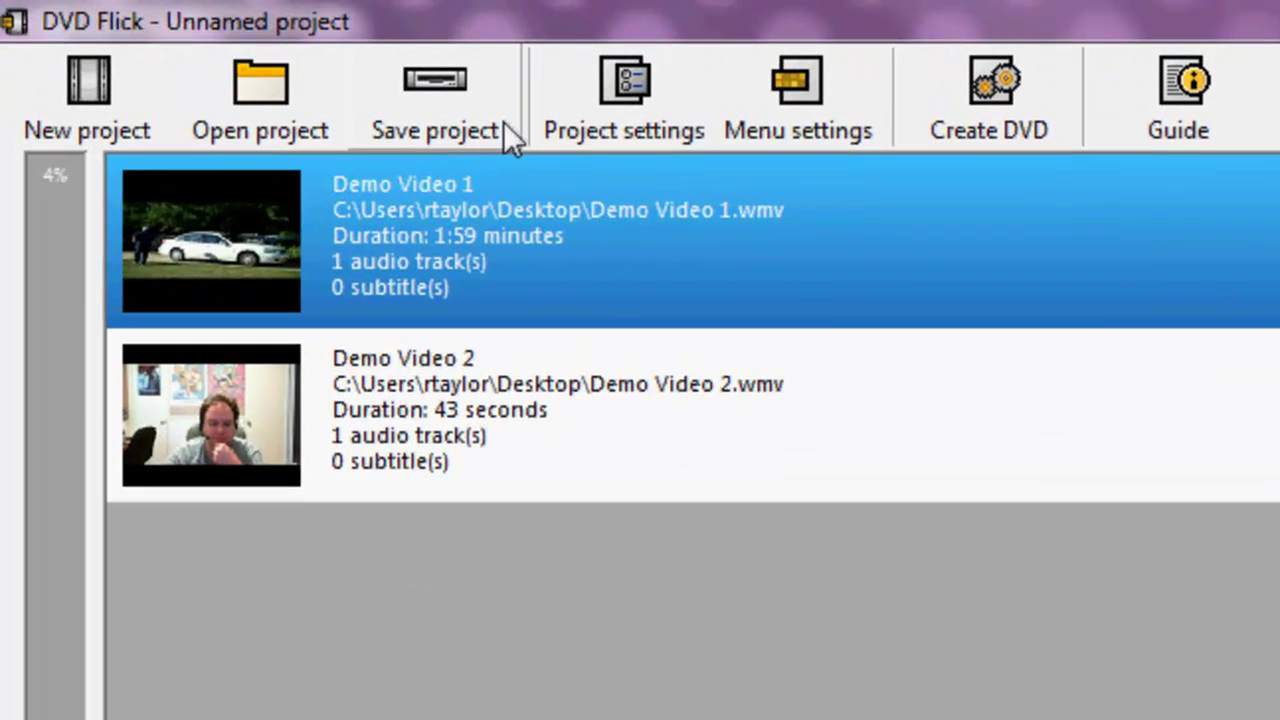
# Rename the project to DVD_TEST, keep the DVD (4.3 GB) target size, and show the Video settings.
pyautogui.click(588, 100)
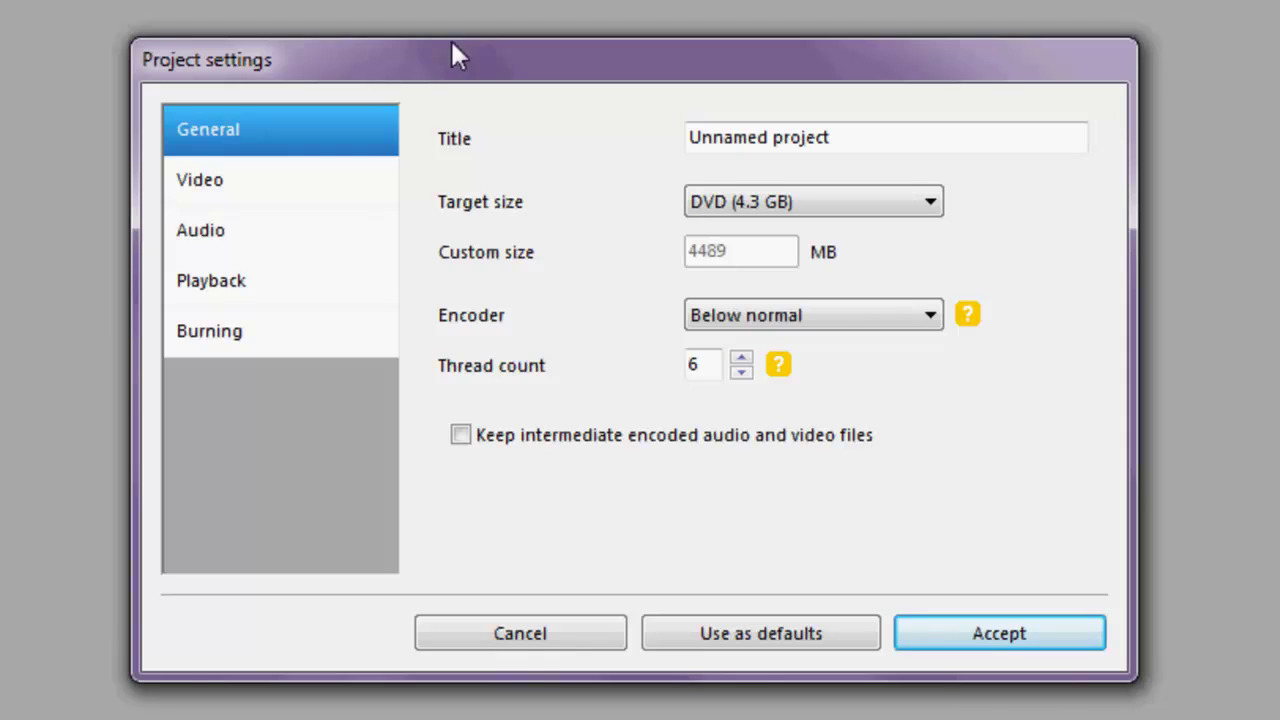
pyautogui.click(857, 145)
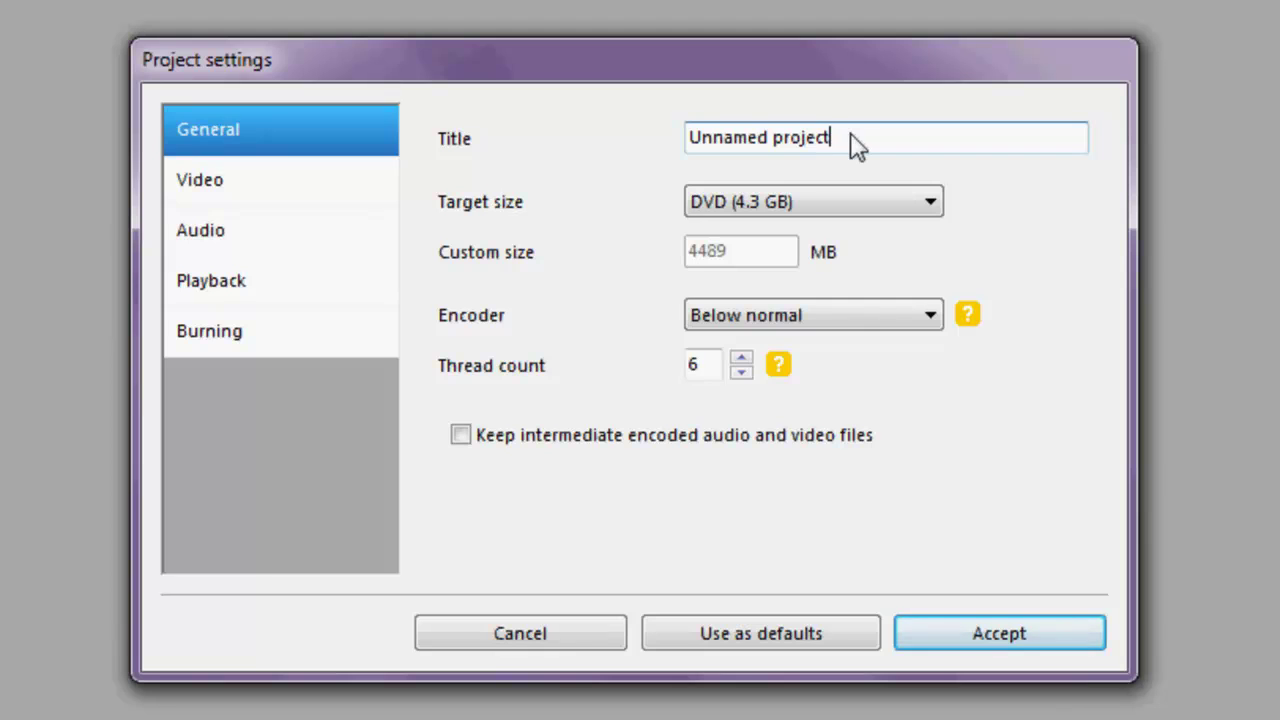
pyautogui.moveTo(849, 143); pyautogui.dragTo(560, 145)
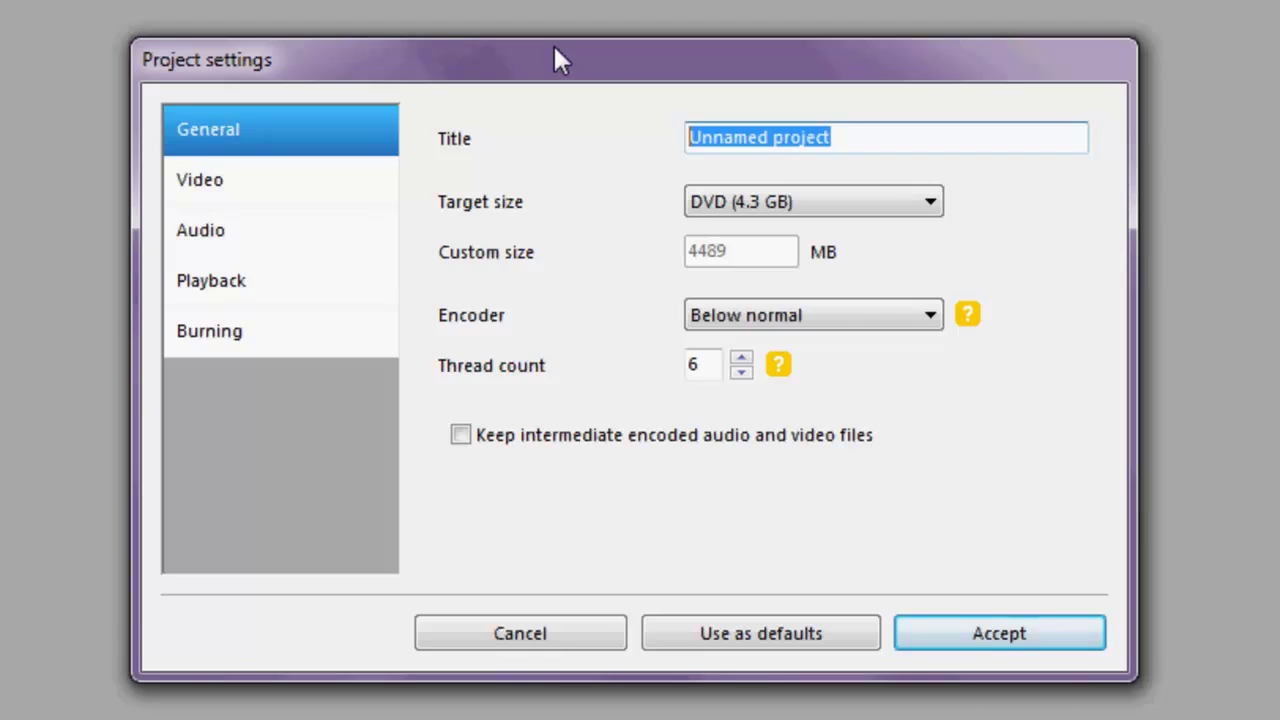
pyautogui.write('DVD')
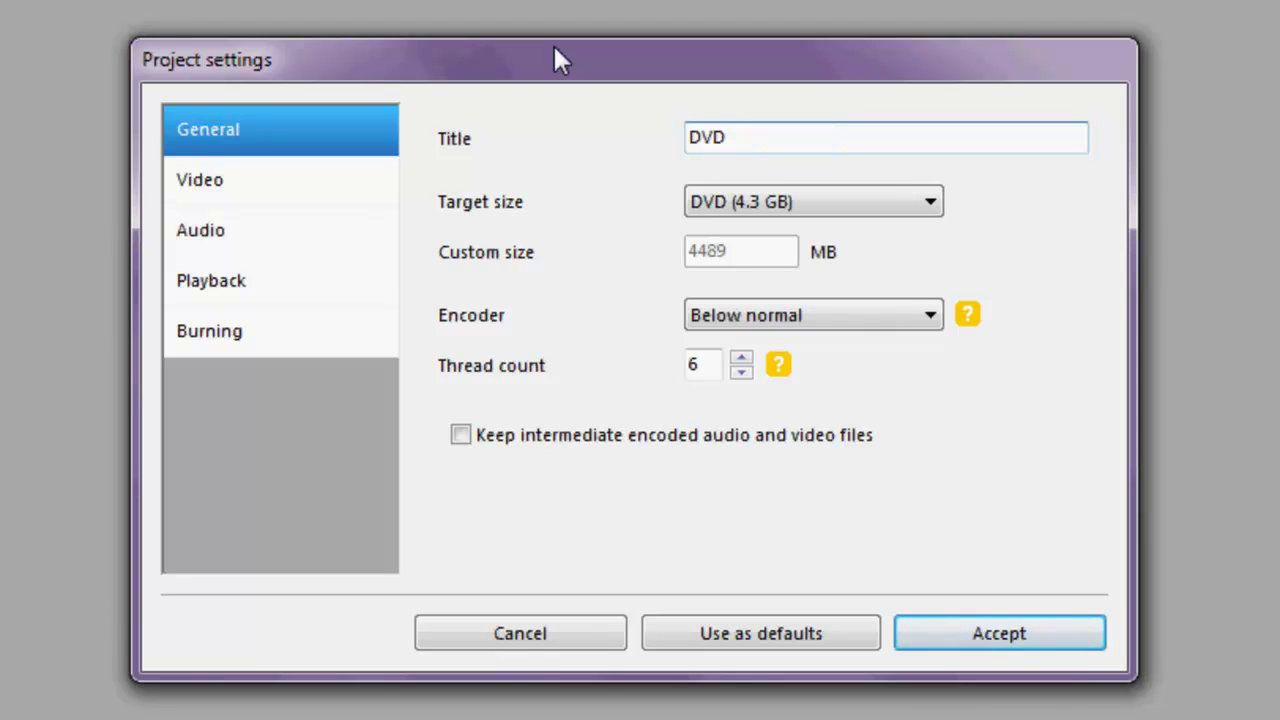
pyautogui.write('_TEST')
pyautogui.click(930, 205)
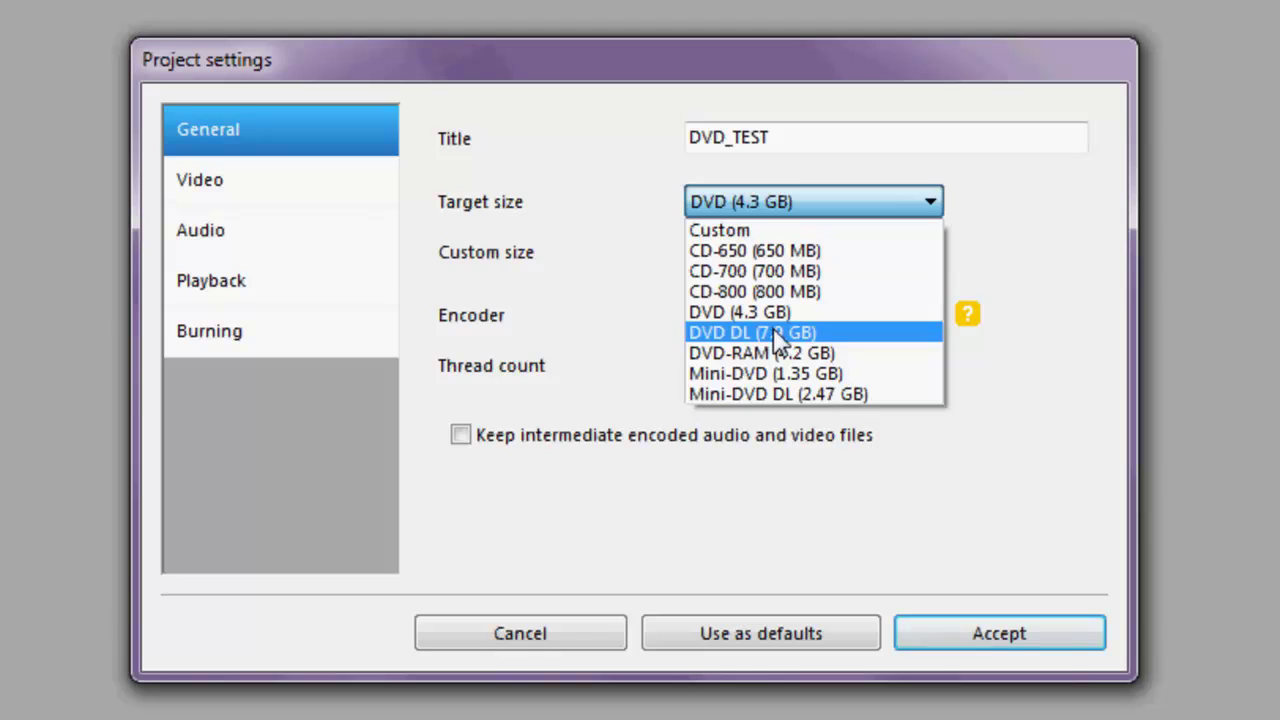
pyautogui.click(1052, 212)
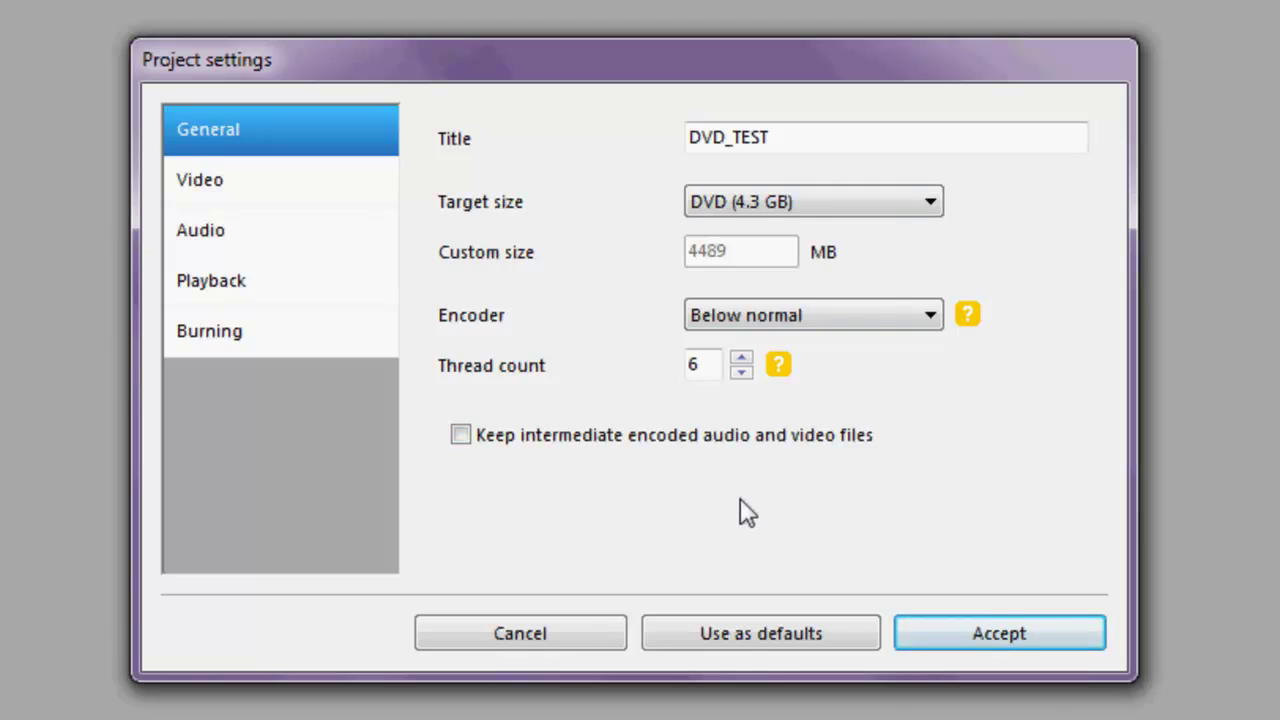
pyautogui.click(254, 178)
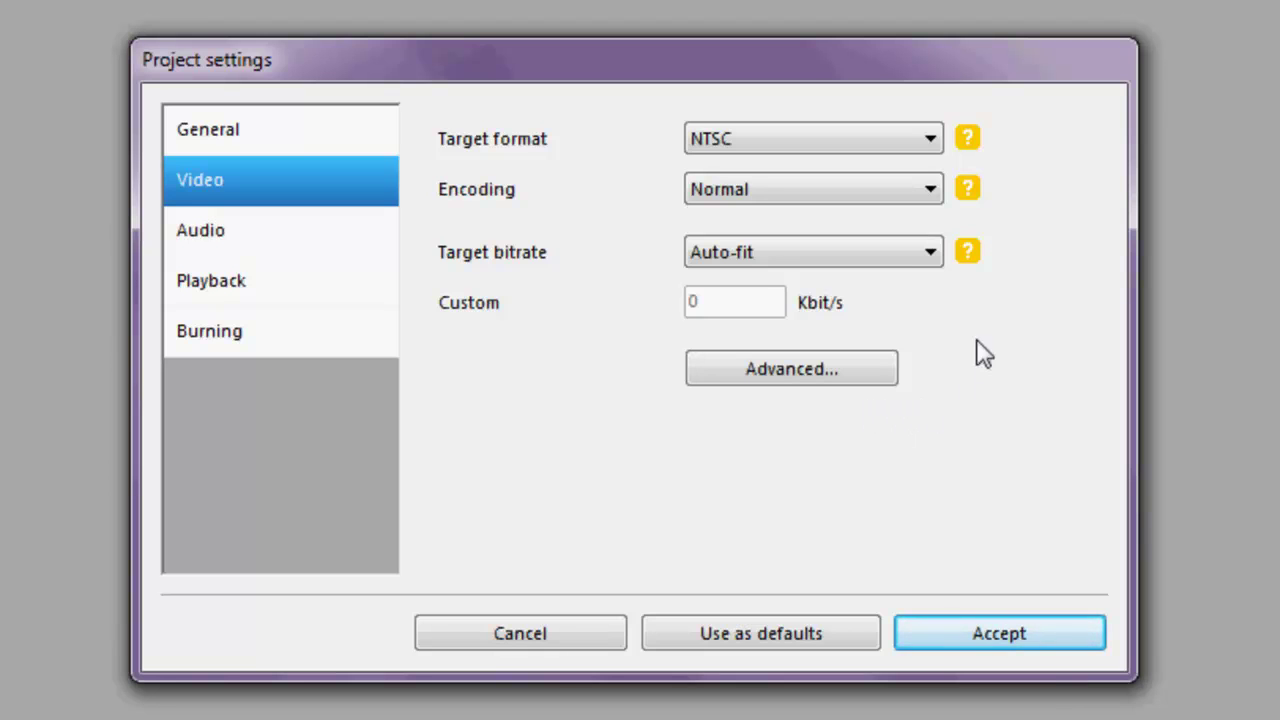
# Keep the video encoding speed at Normal and bring up the project's audio settings.
pyautogui.click(931, 190)
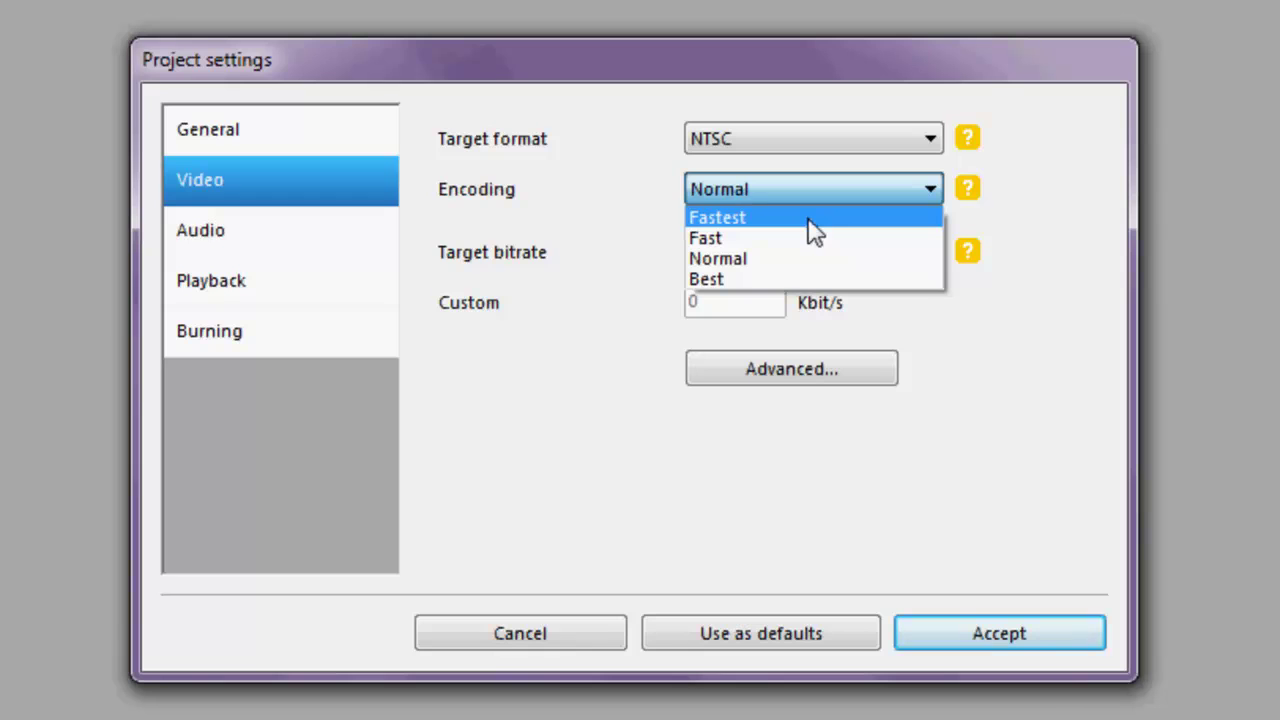
pyautogui.click(768, 262)
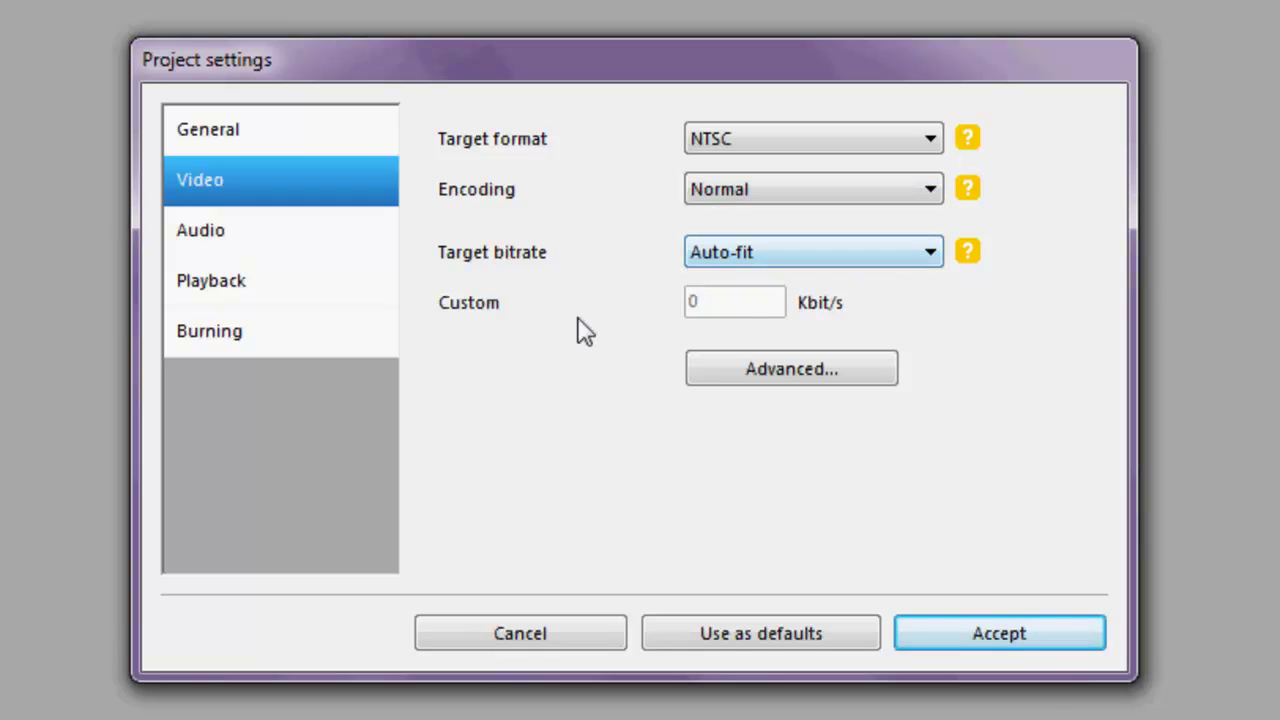
pyautogui.click(283, 236)
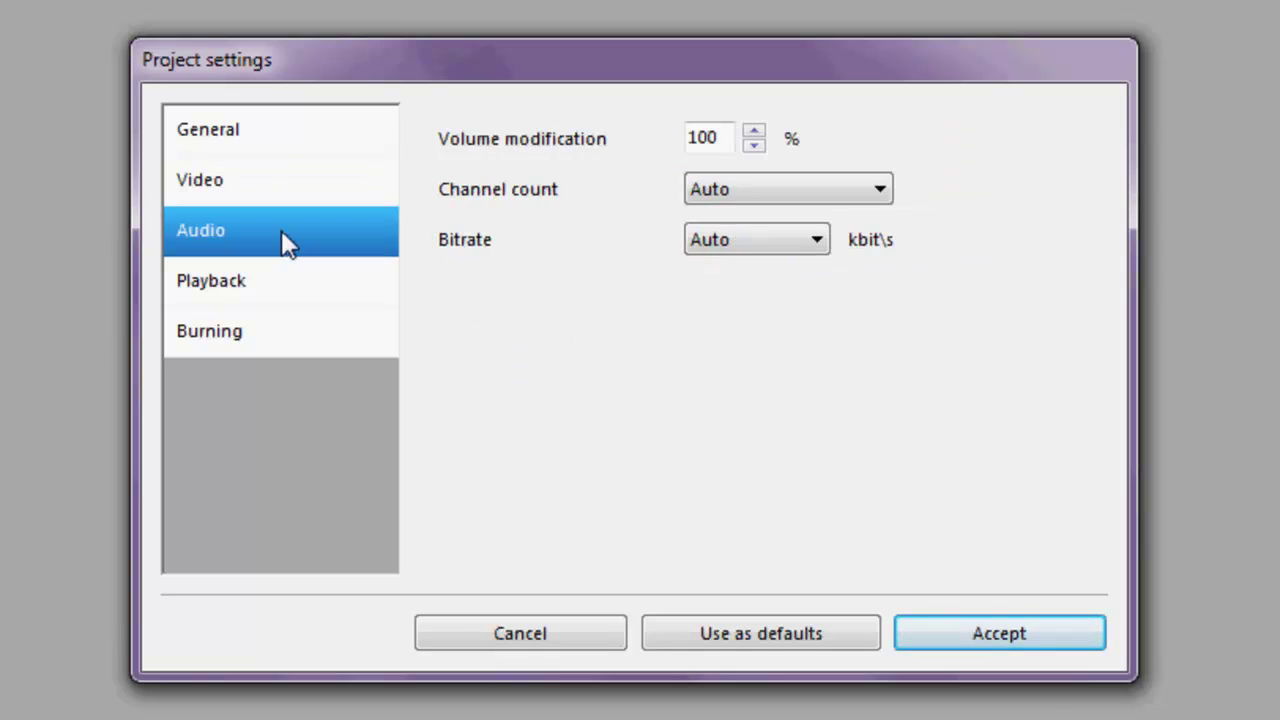
# Set 'After a title has finished playing' to Return to menu in the Playback settings.
pyautogui.click(270, 295)
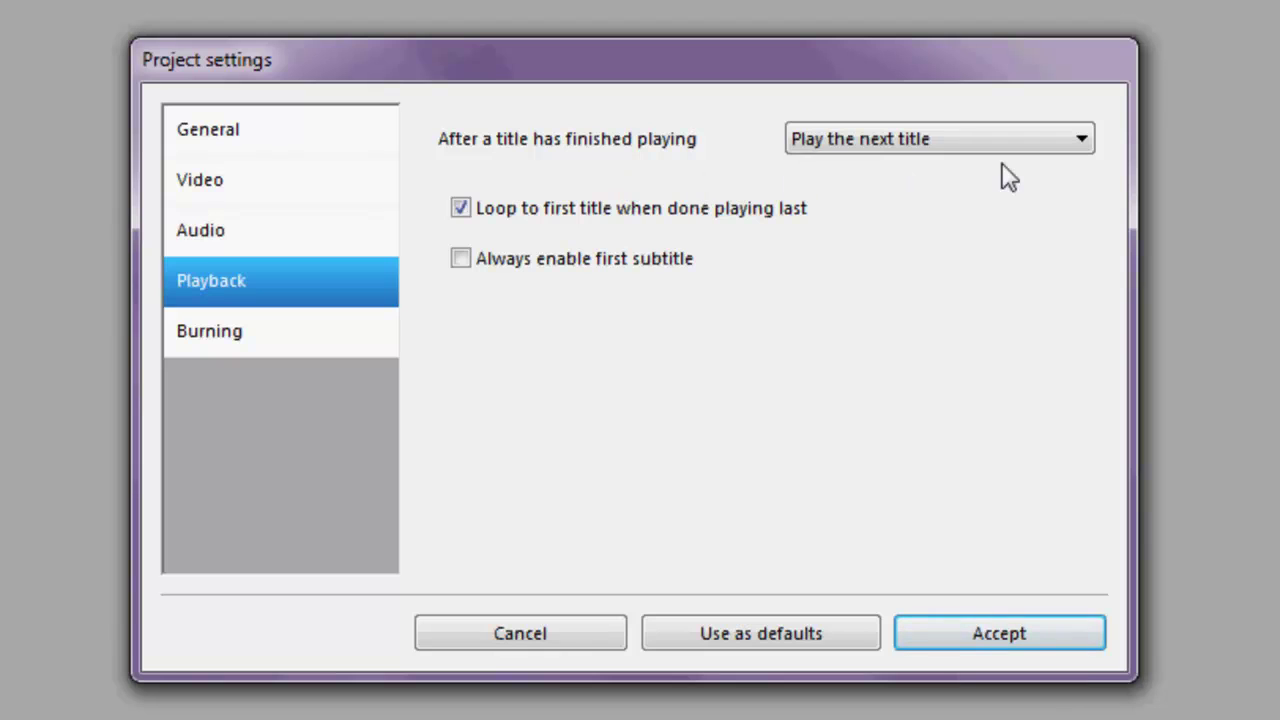
pyautogui.click(1052, 141)
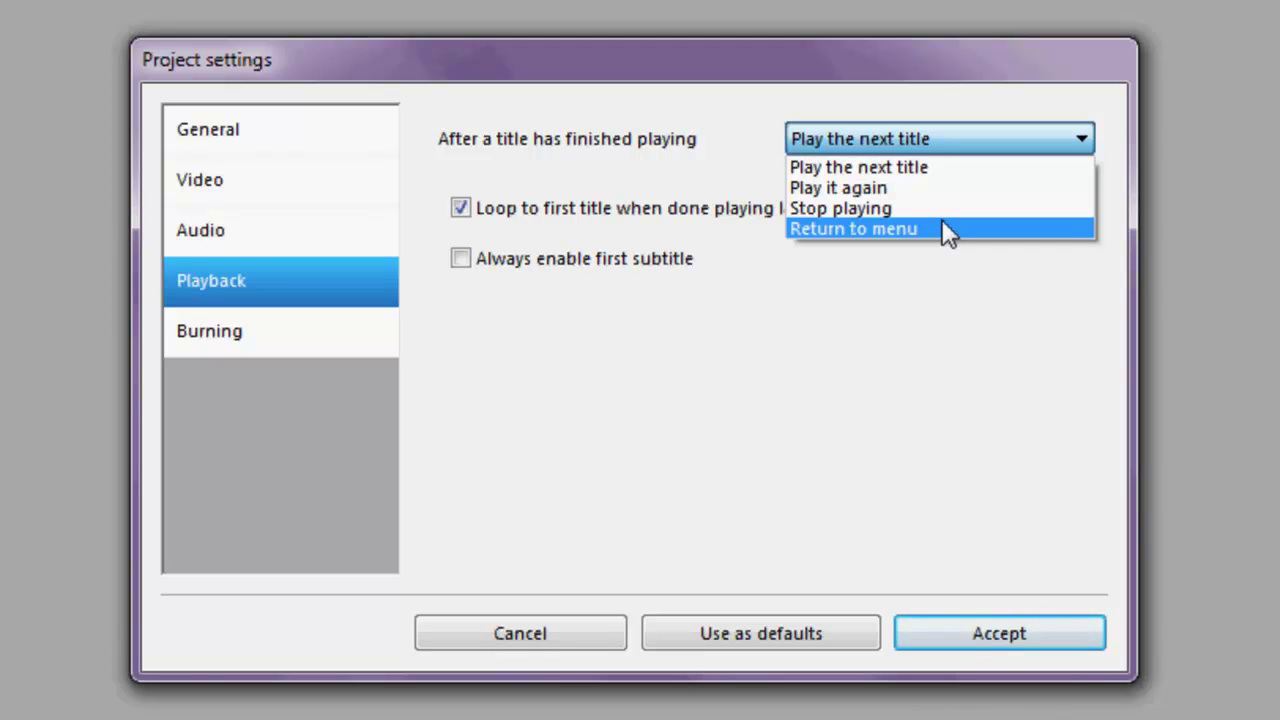
pyautogui.click(847, 227)
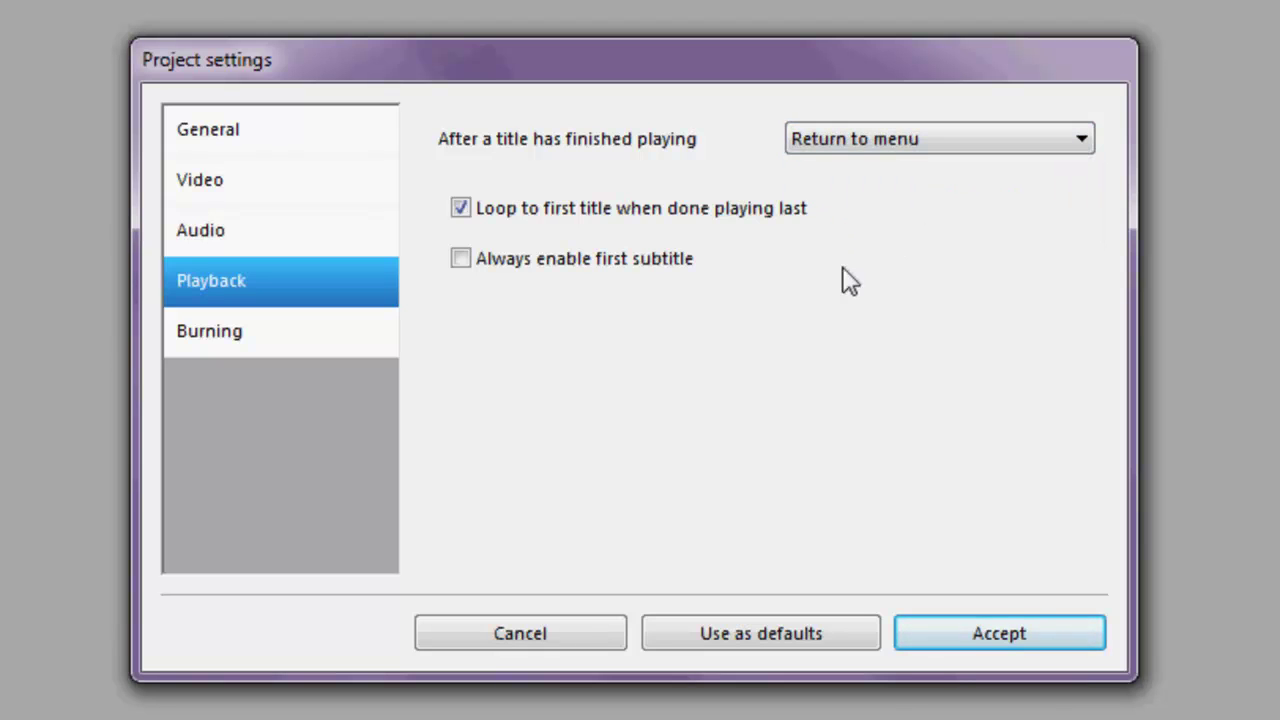
pyautogui.click(212, 338)
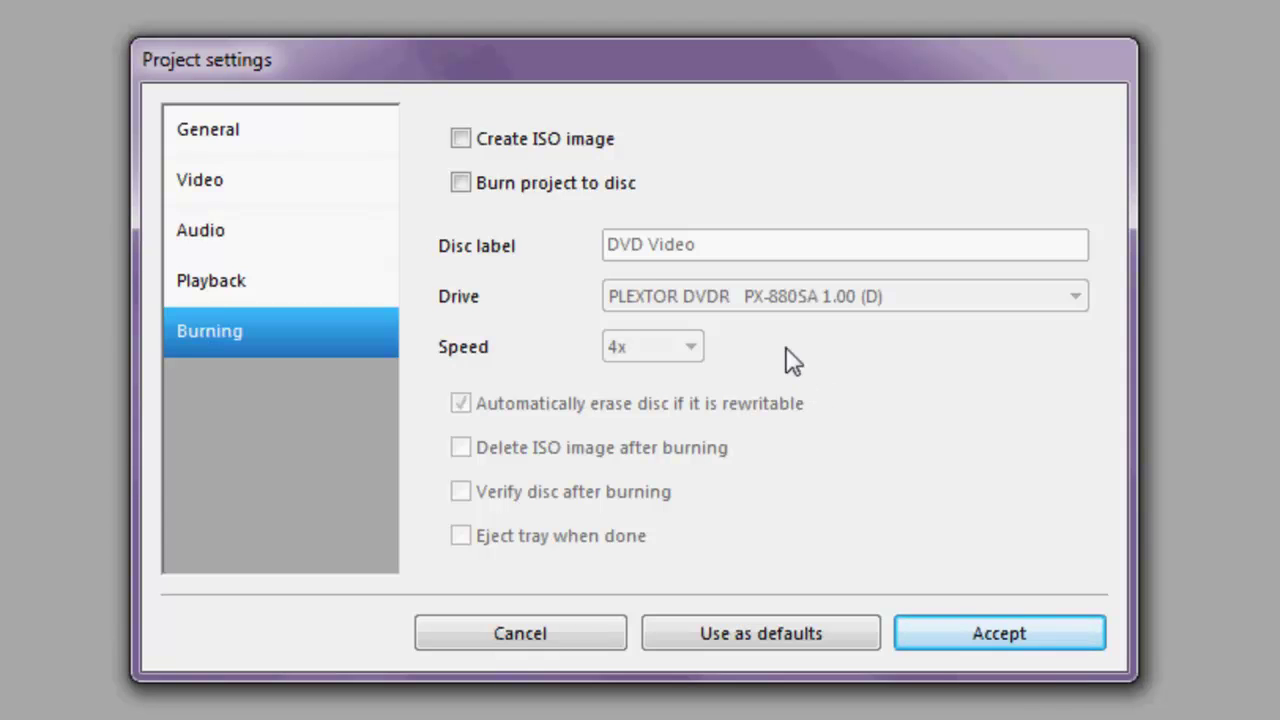
# Turn off 'Burn project to disc', turn on 'Create ISO image', and accept the settings.
pyautogui.click(460, 184)
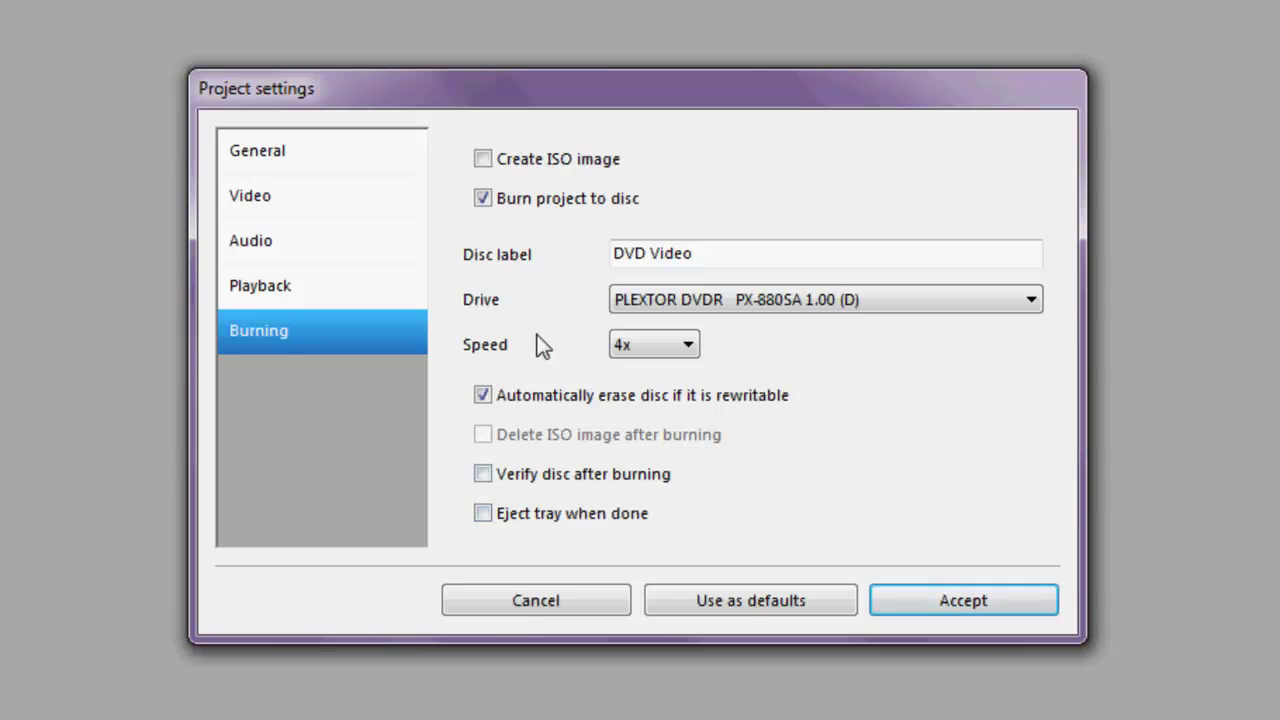
pyautogui.click(481, 199)
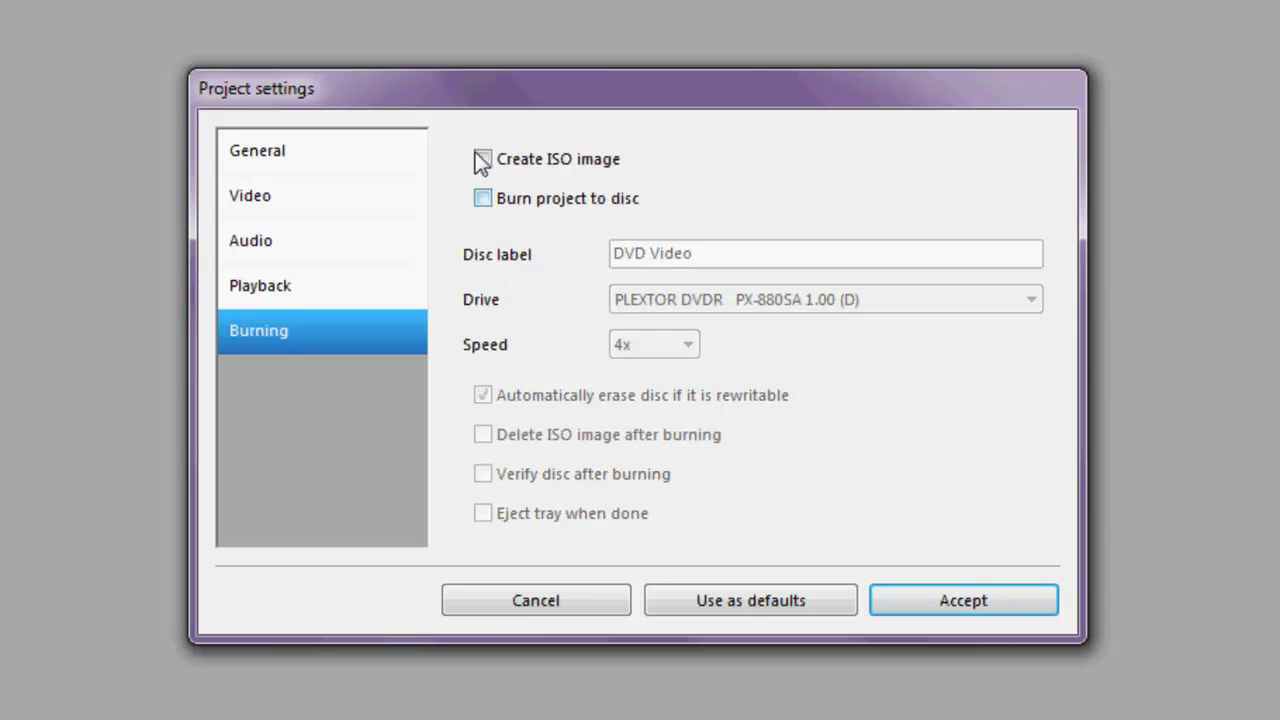
pyautogui.click(482, 160)
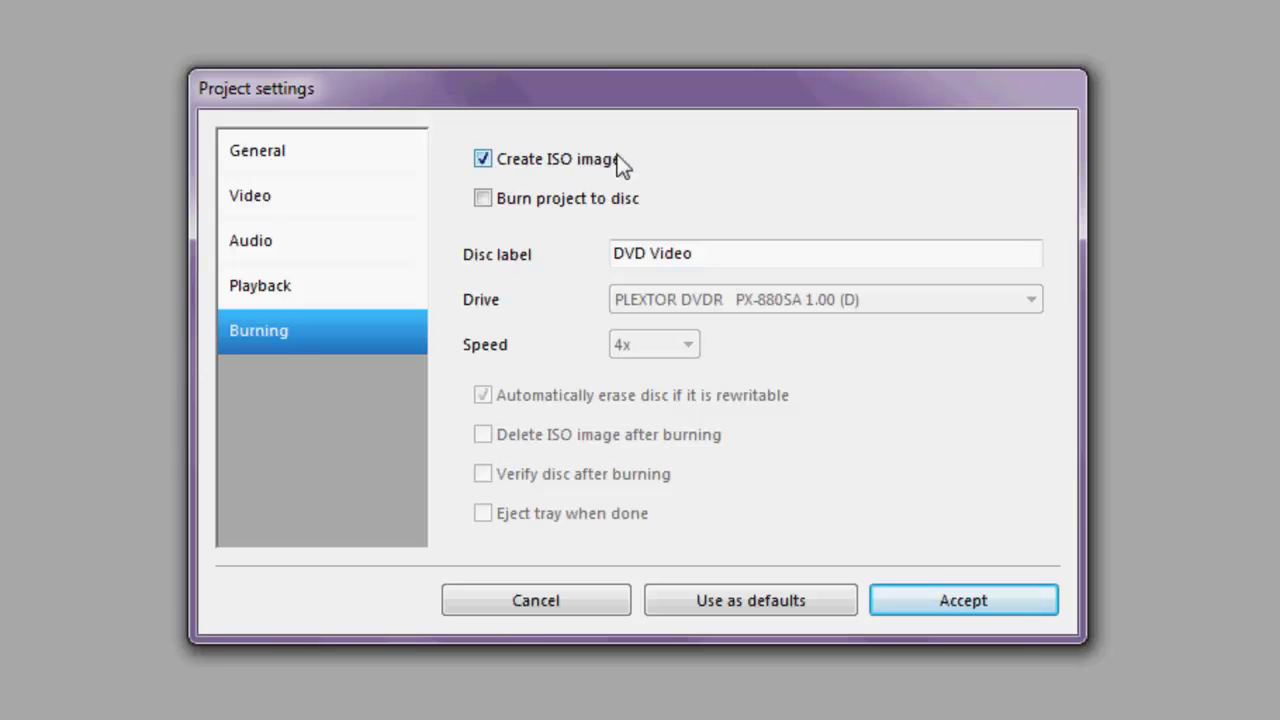
pyautogui.click(1020, 600)
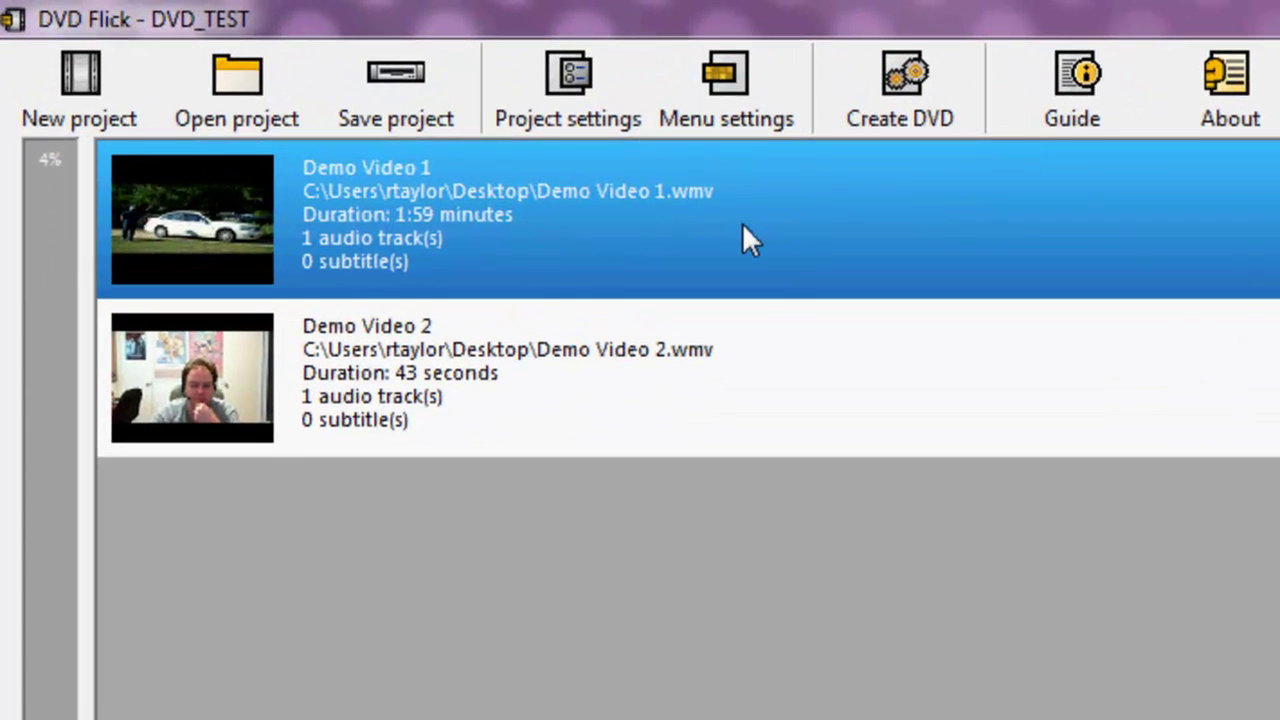
# Preview the menu templates, then select Mosaic and accept the menu settings.
pyautogui.click(723, 112)
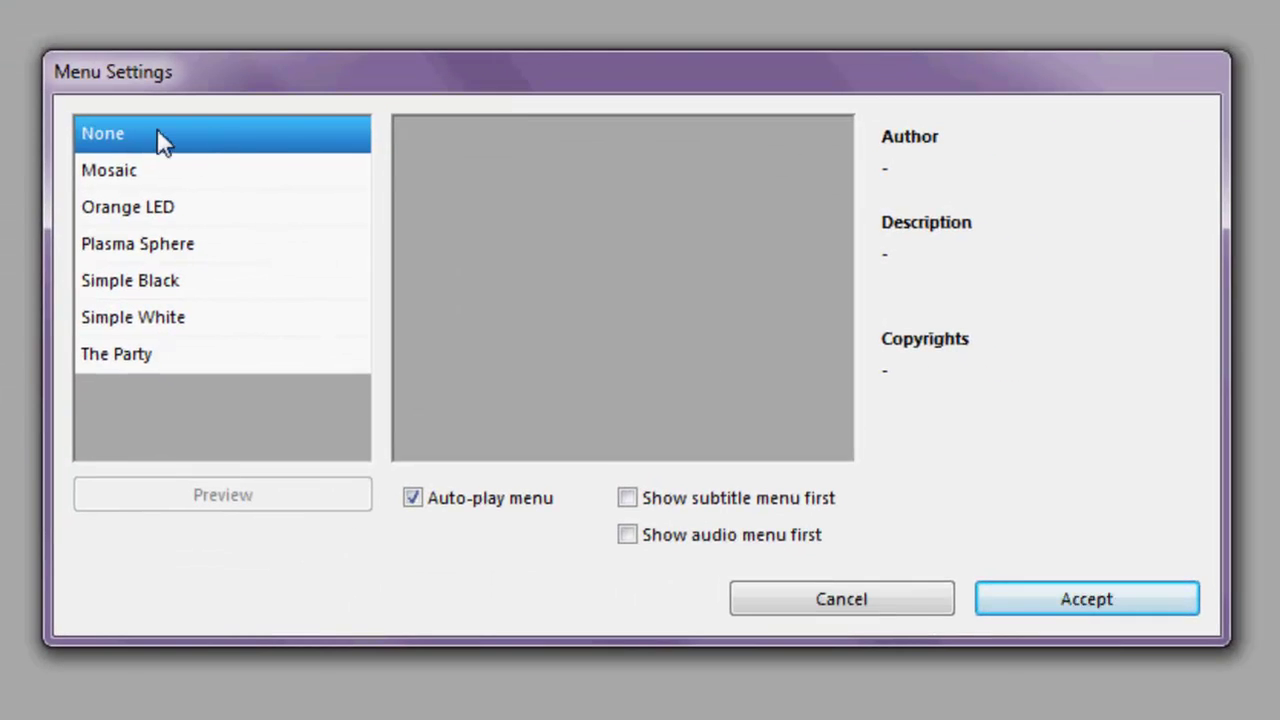
pyautogui.click(202, 171)
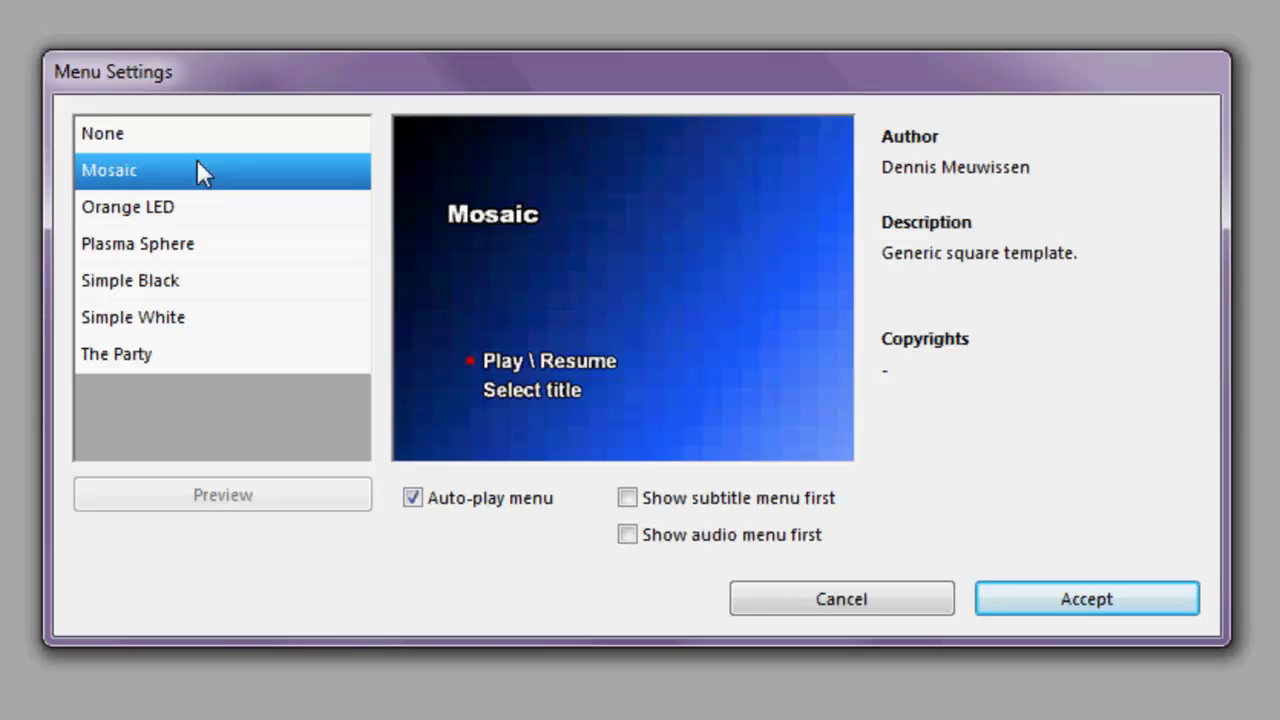
pyautogui.click(203, 212)
pyautogui.click(198, 240)
pyautogui.click(201, 278)
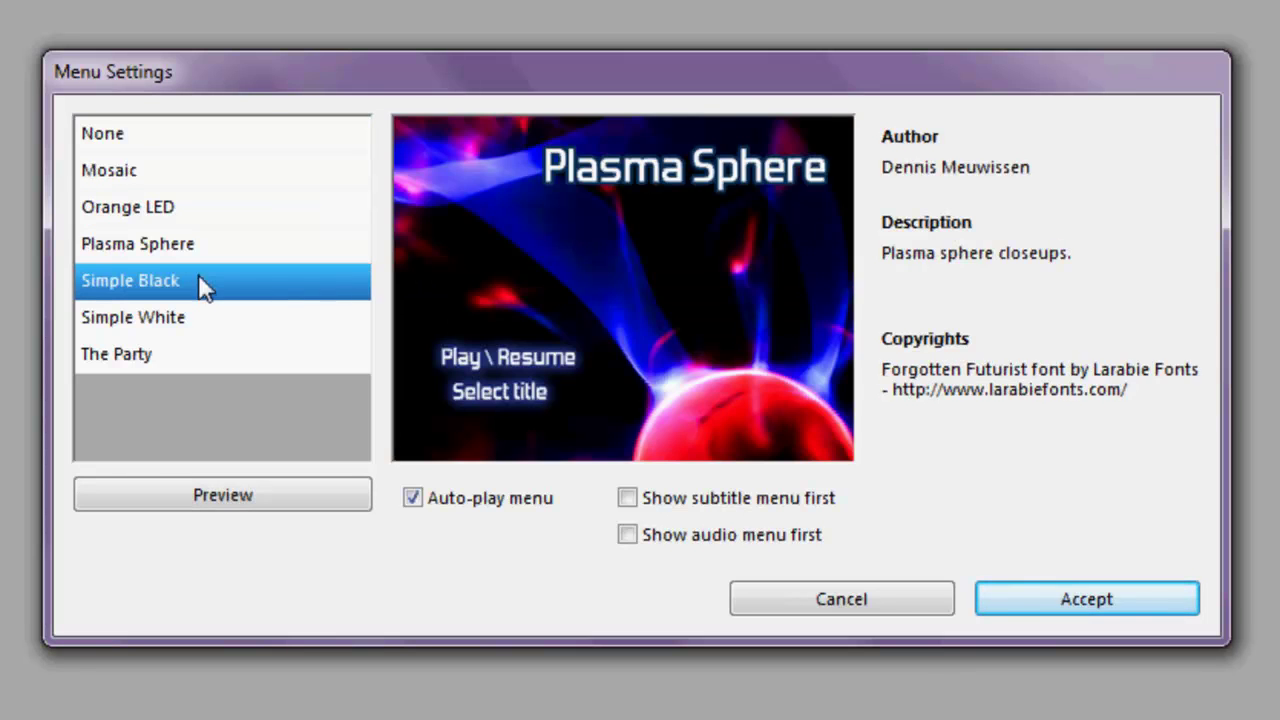
pyautogui.click(205, 320)
pyautogui.click(183, 354)
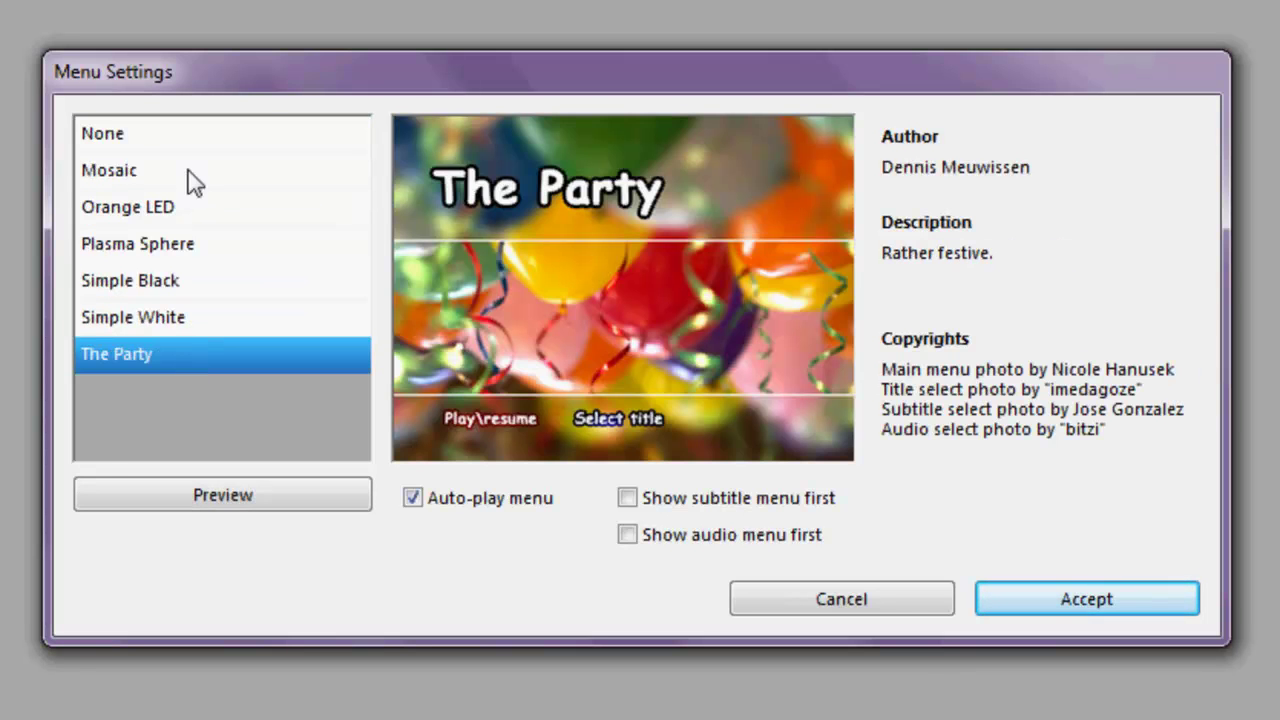
pyautogui.click(190, 179)
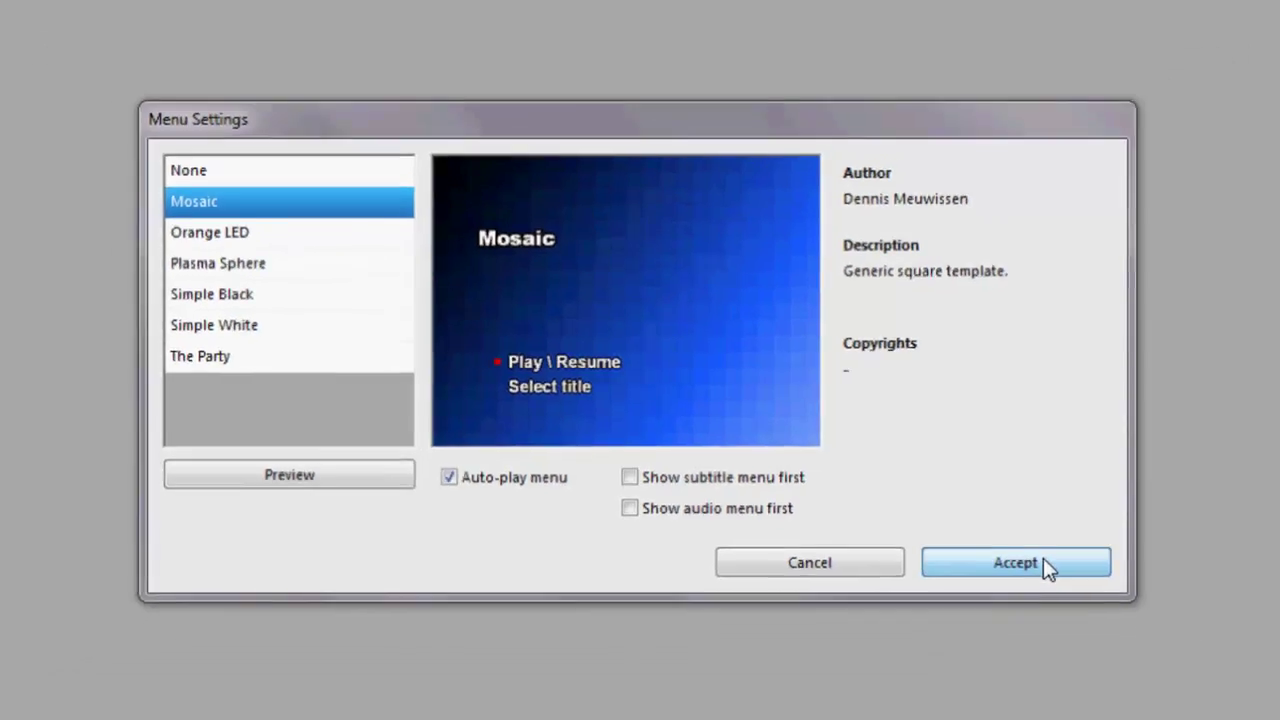
pyautogui.click(1040, 563)
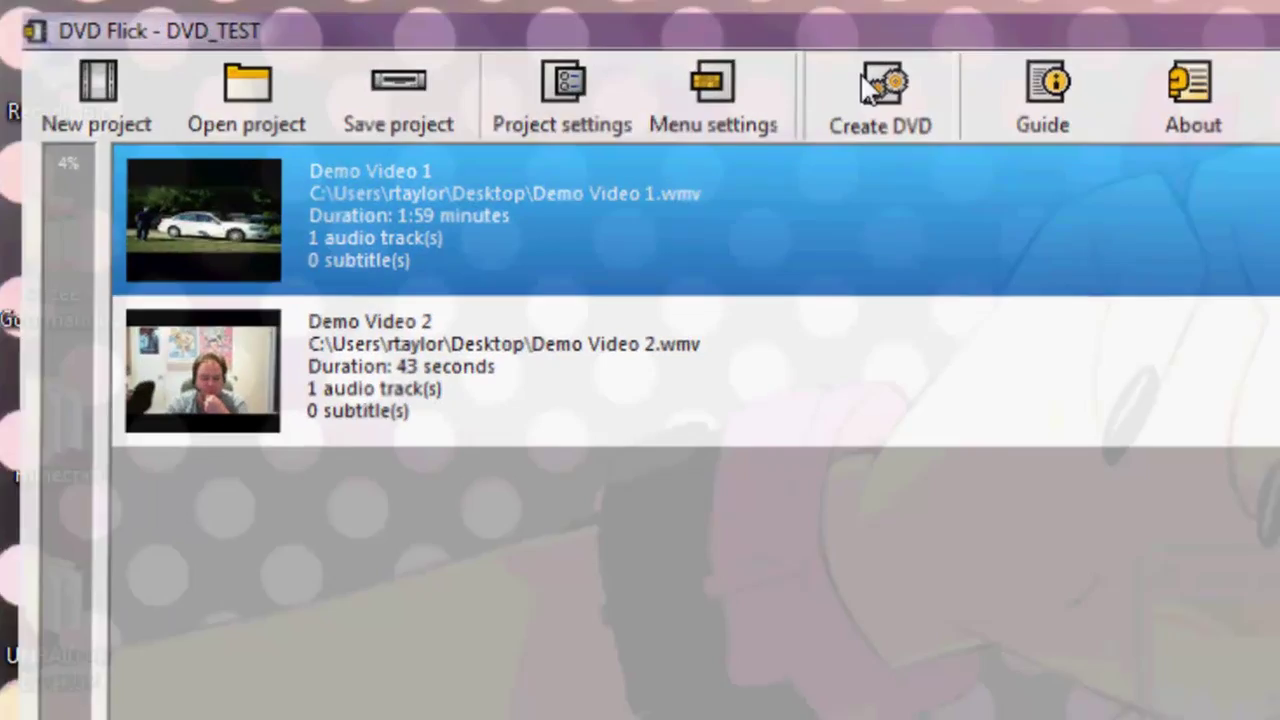
# Create the DVD_TEST DVD and close the Done dialog after encoding finishes.
pyautogui.click(333, 30)
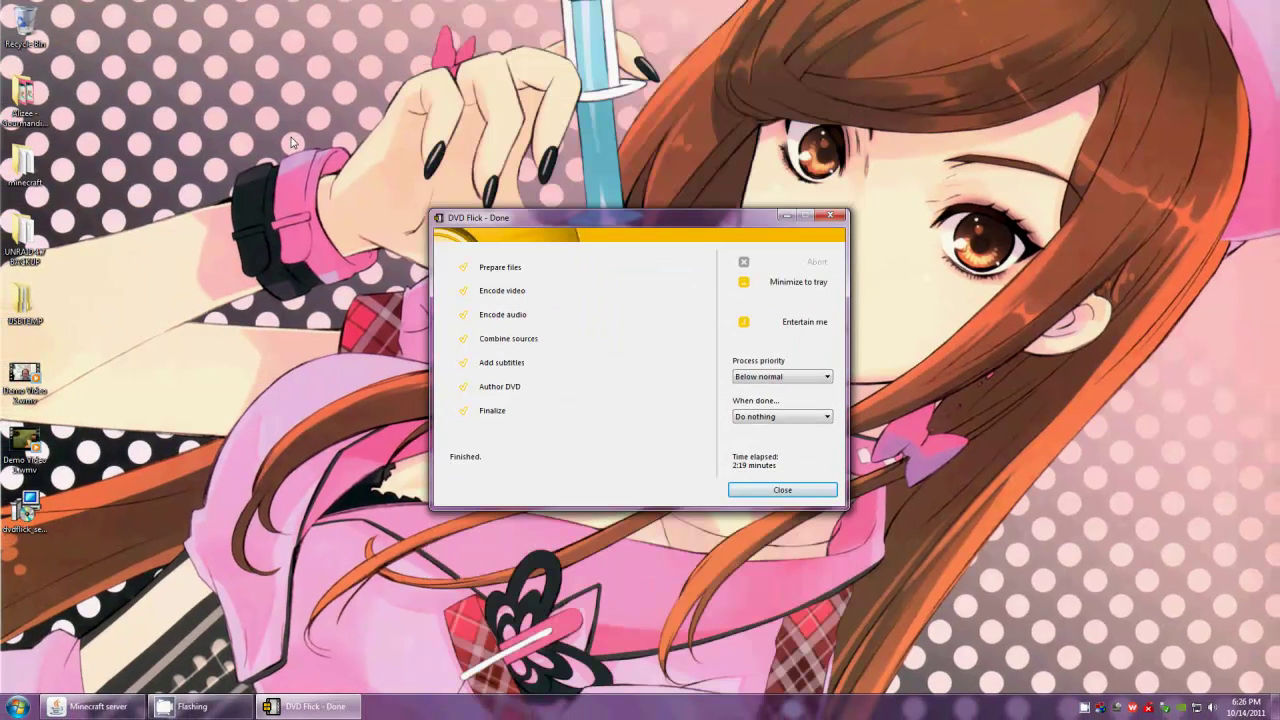
pyautogui.click(757, 492)
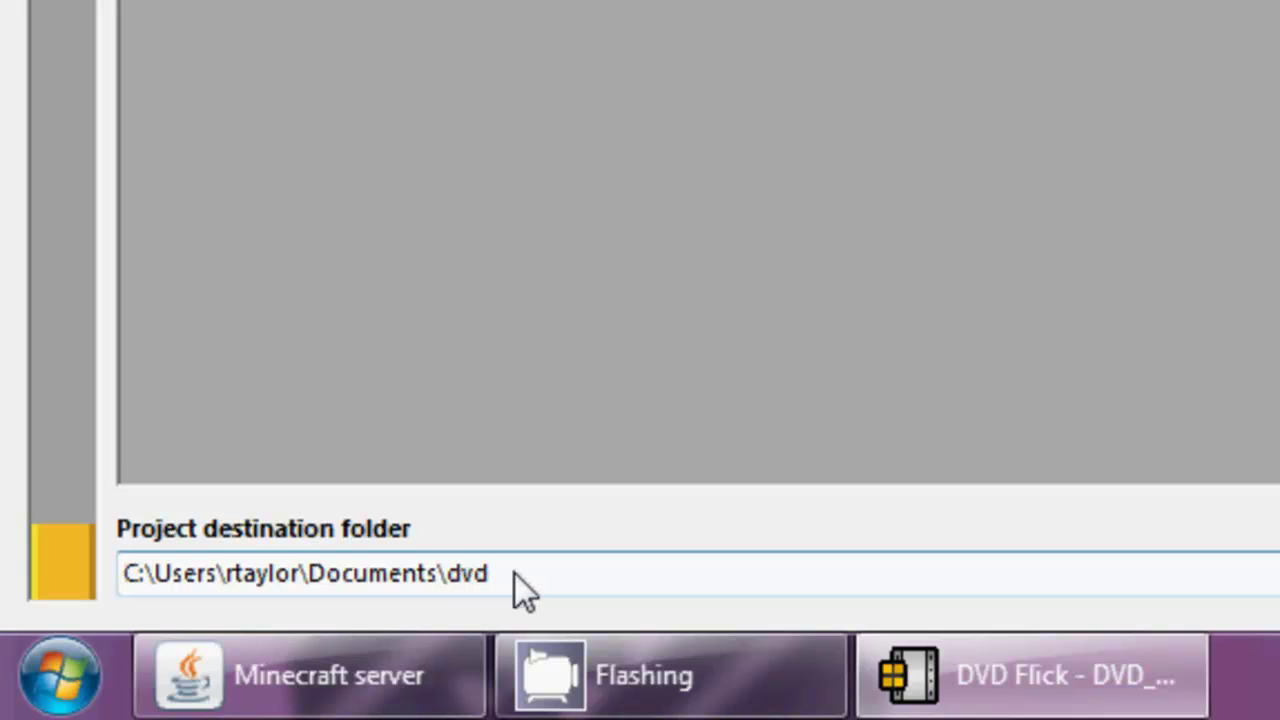
# Open Windows Explorer at the user's My Documents > dvd folder containing dvd.iso.
pyautogui.rightClick(75, 688)
pyautogui.click(243, 656)
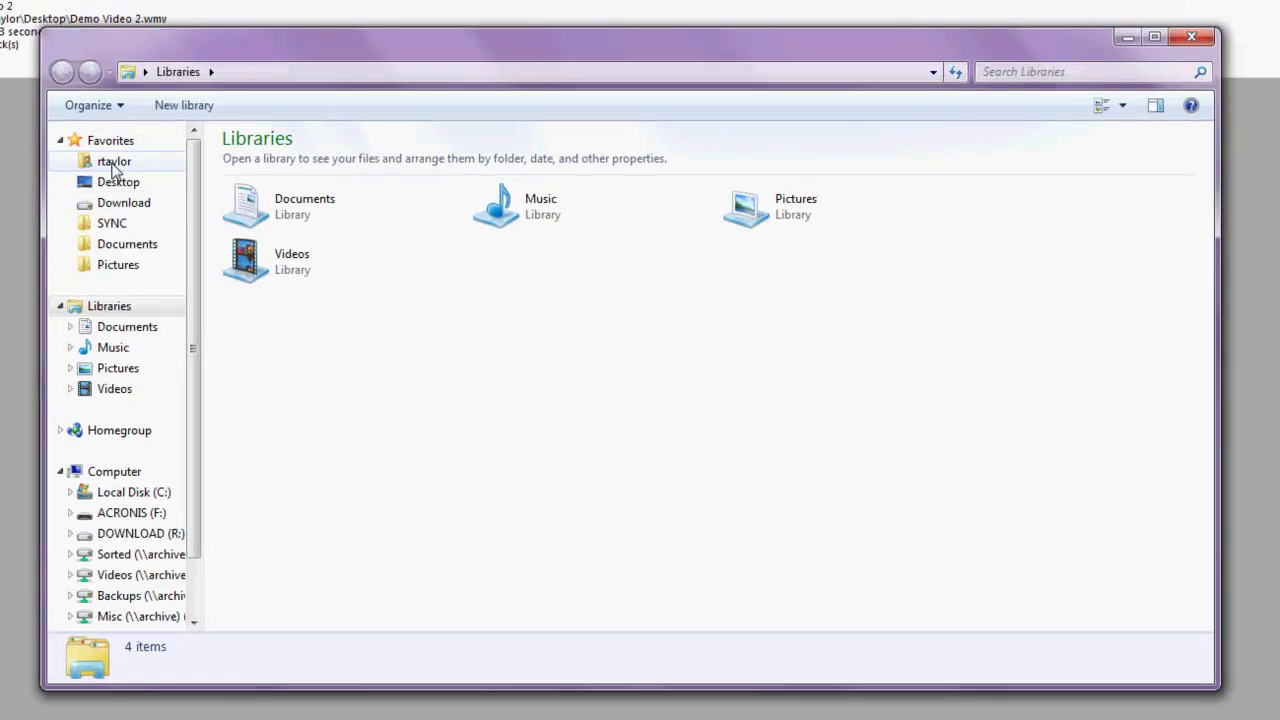
pyautogui.click(113, 163)
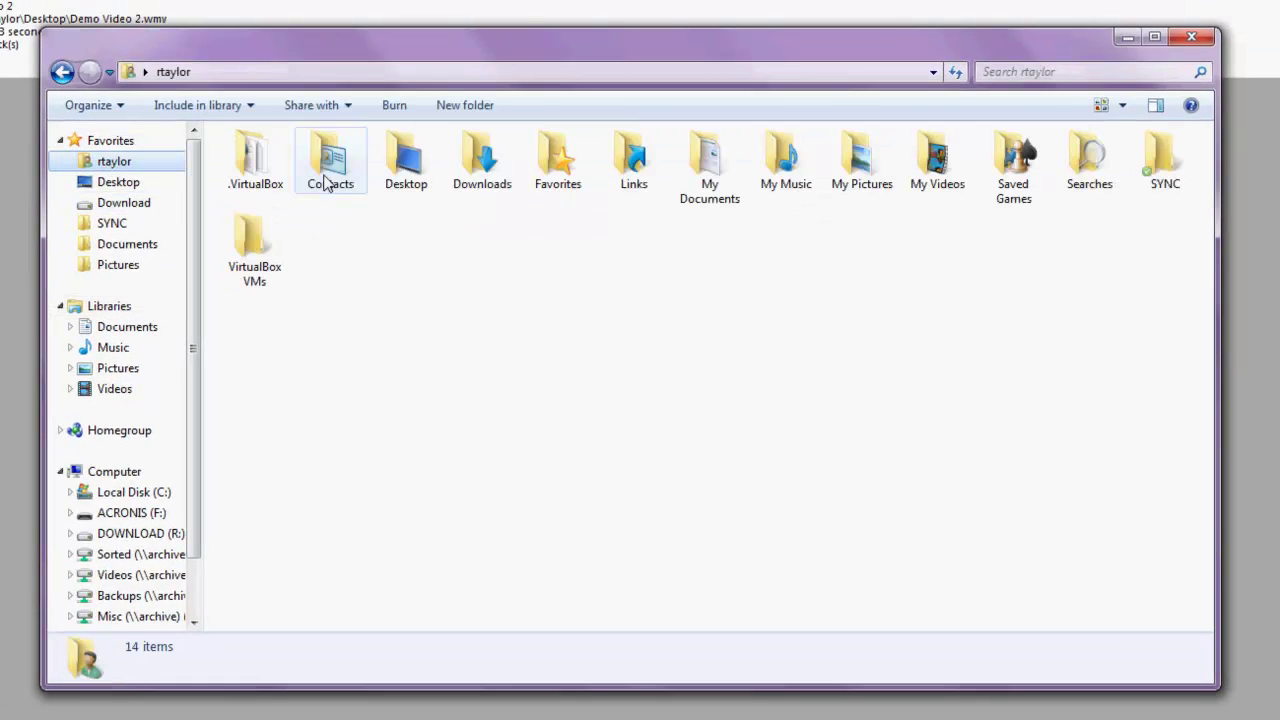
pyautogui.doubleClick(722, 165)
pyautogui.doubleClick(252, 163)
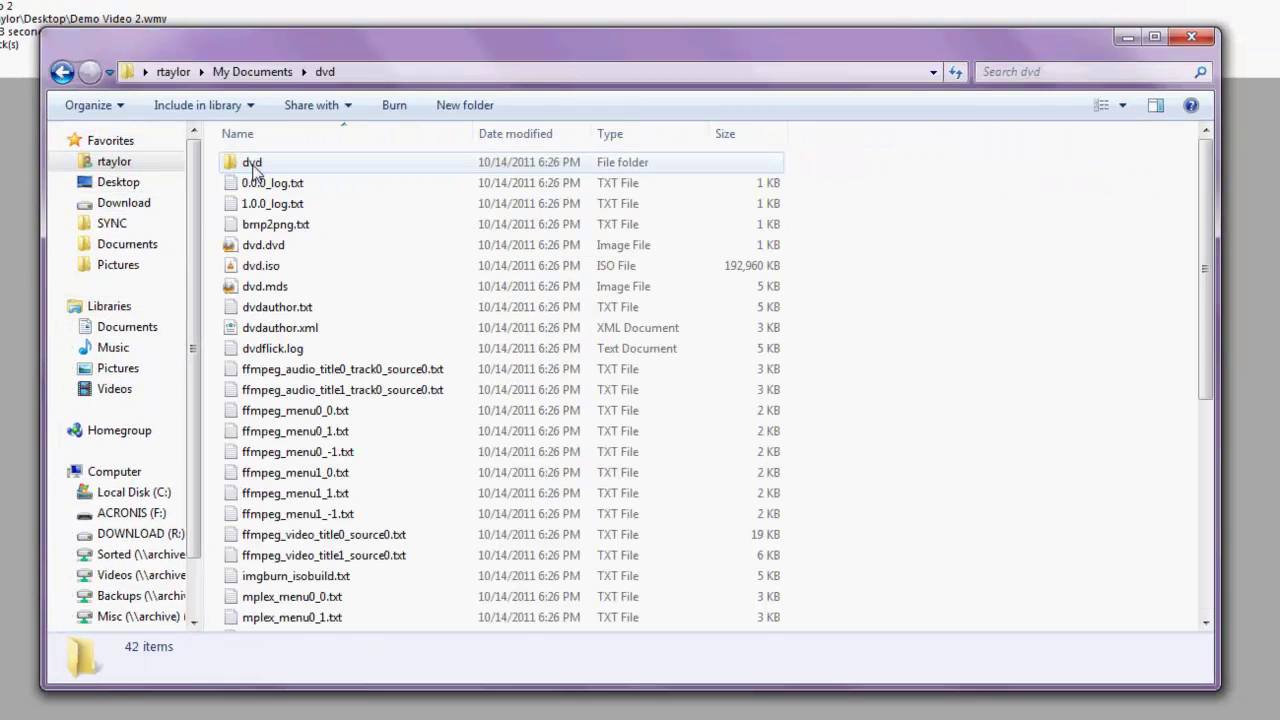
pyautogui.scroll(-6, 307, 393)
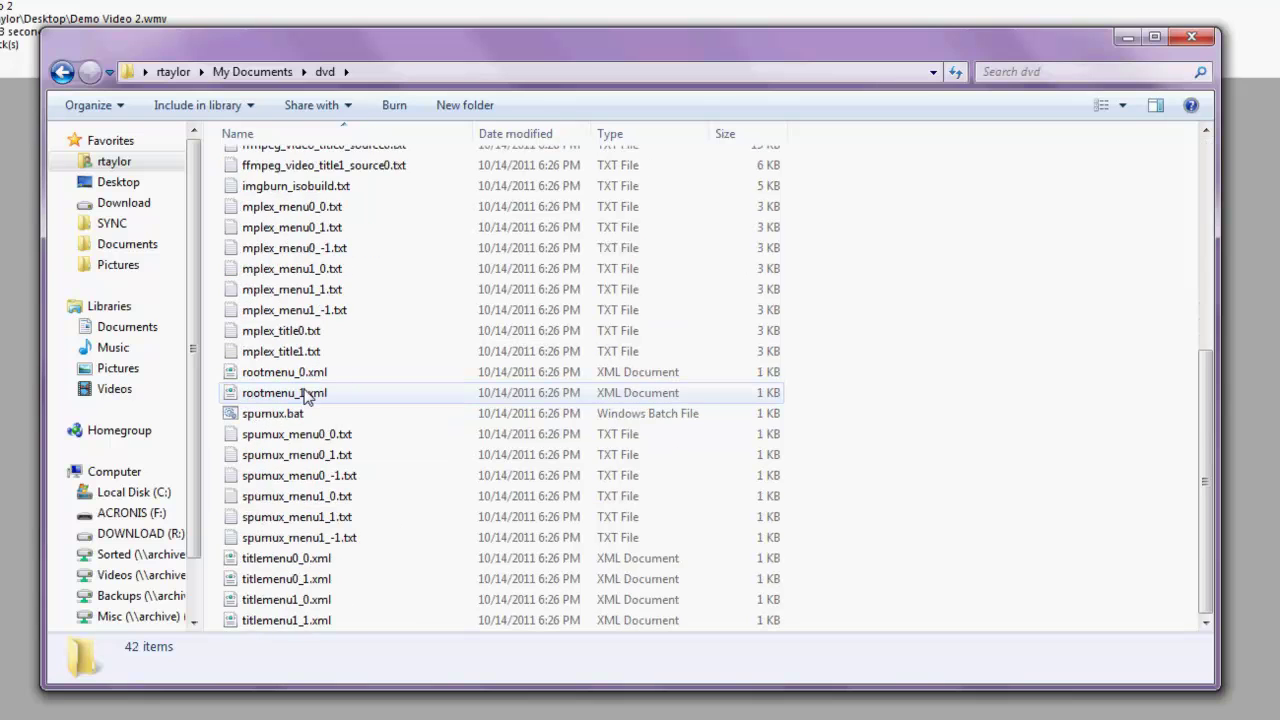
pyautogui.scroll(6, 309, 400)
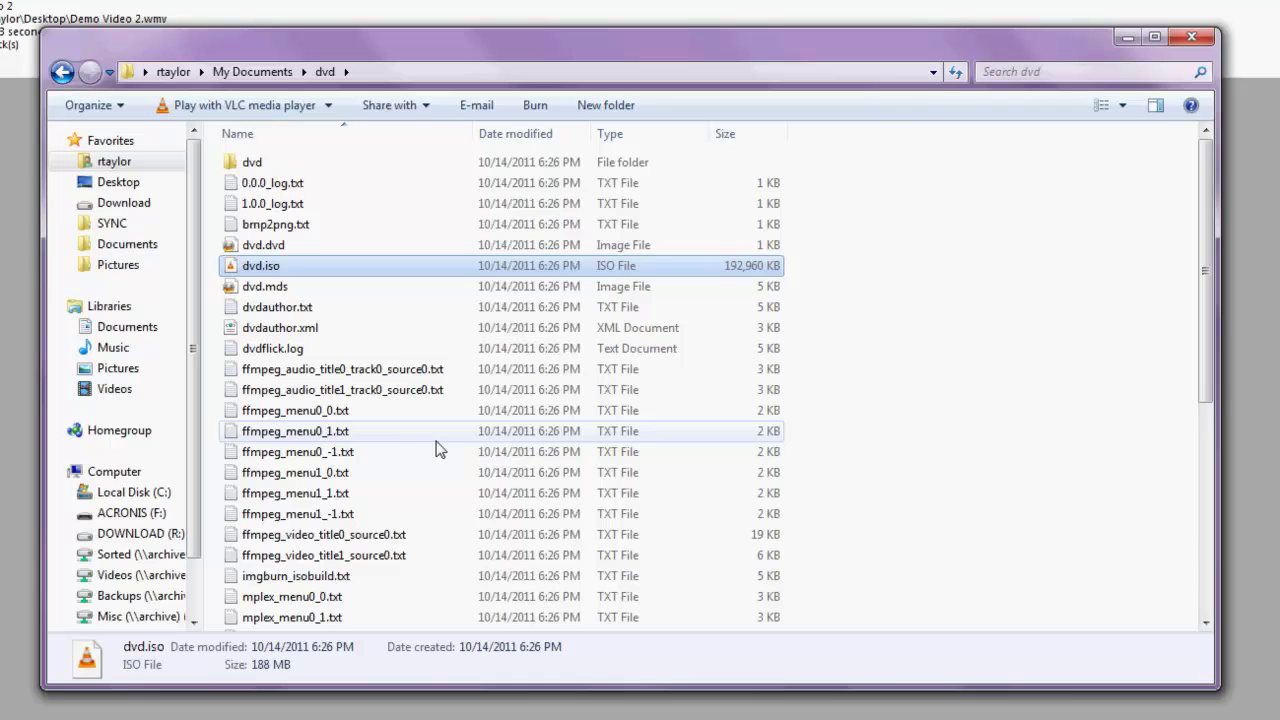
pyautogui.doubleClick(276, 268)
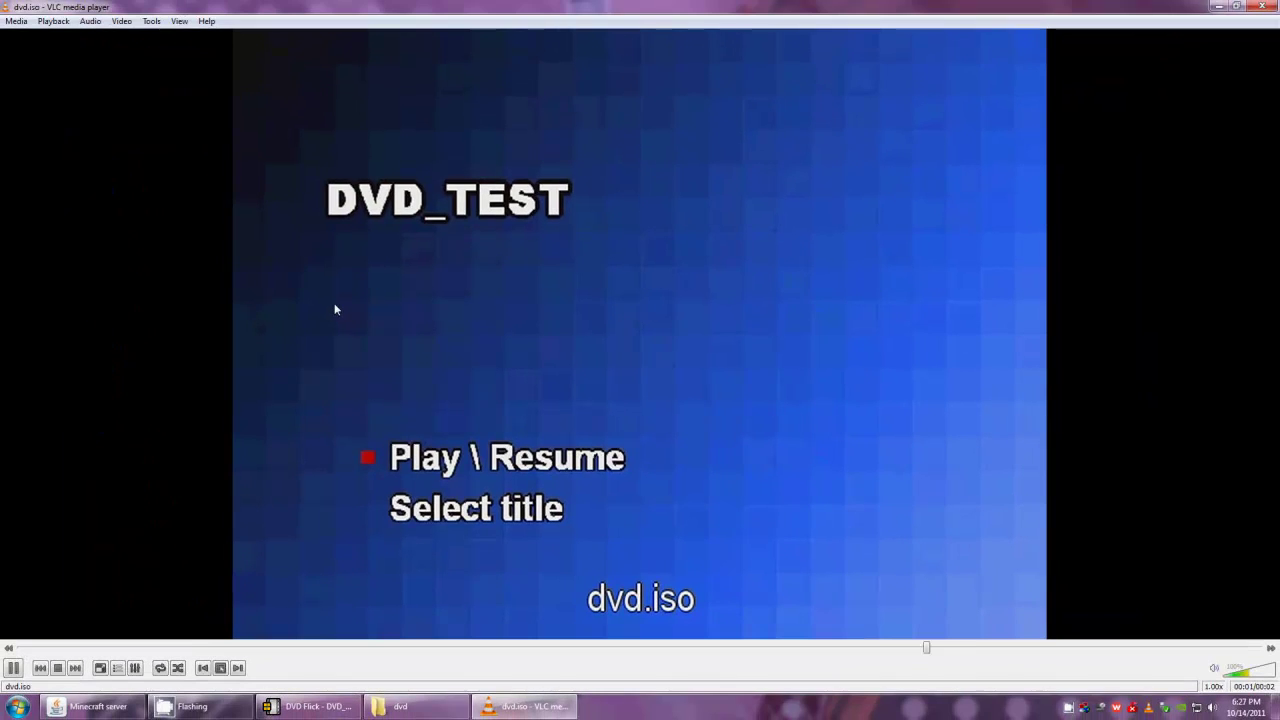
pyautogui.click(376, 510)
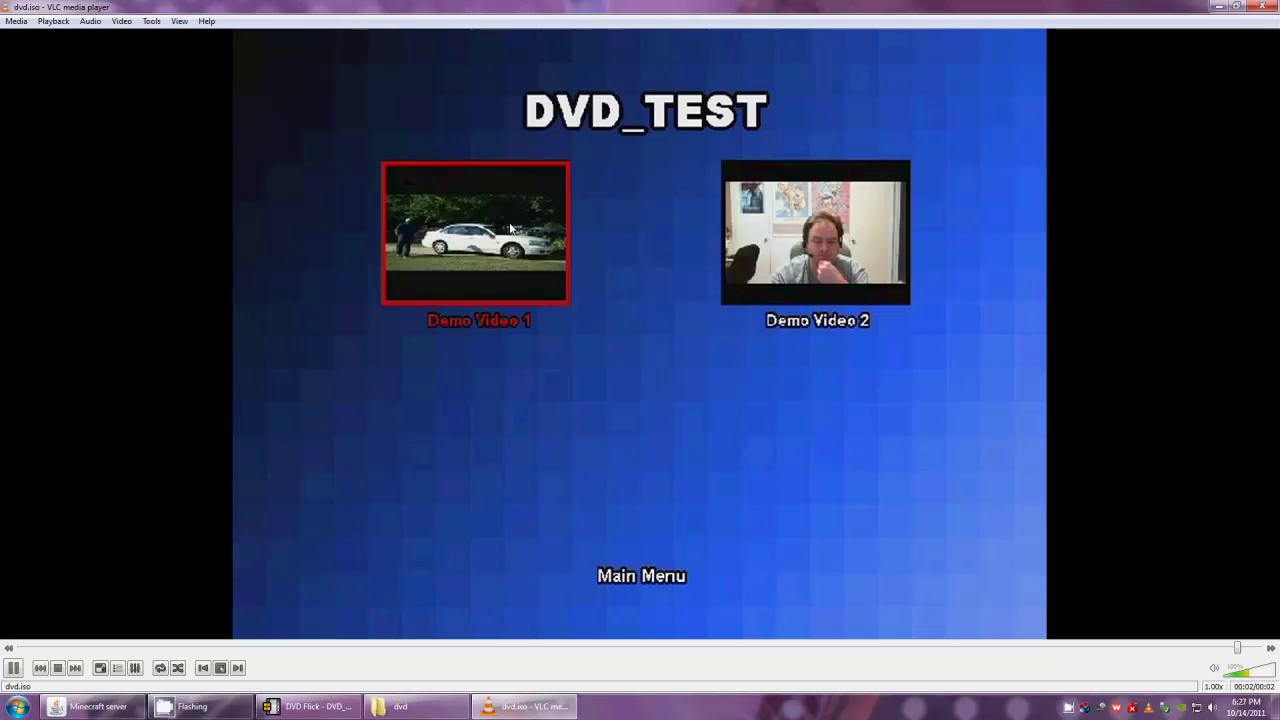
pyautogui.click(450, 229)
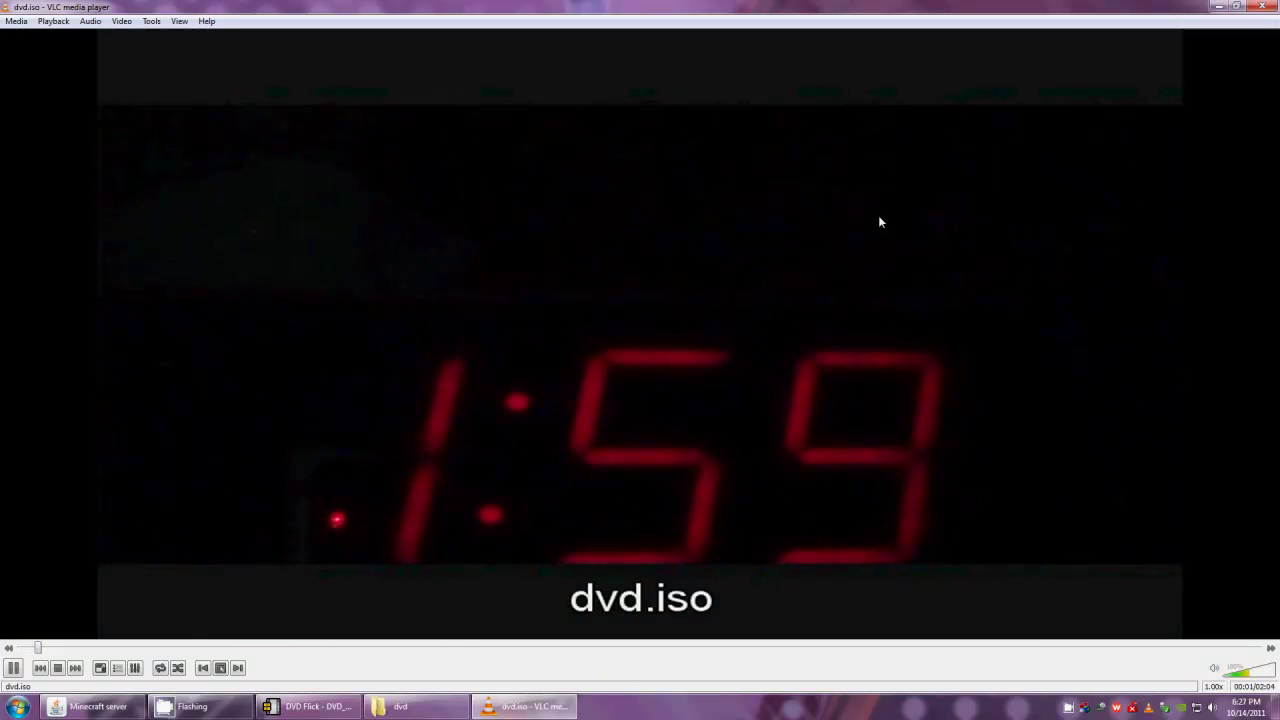
pyautogui.click(1270, 6)
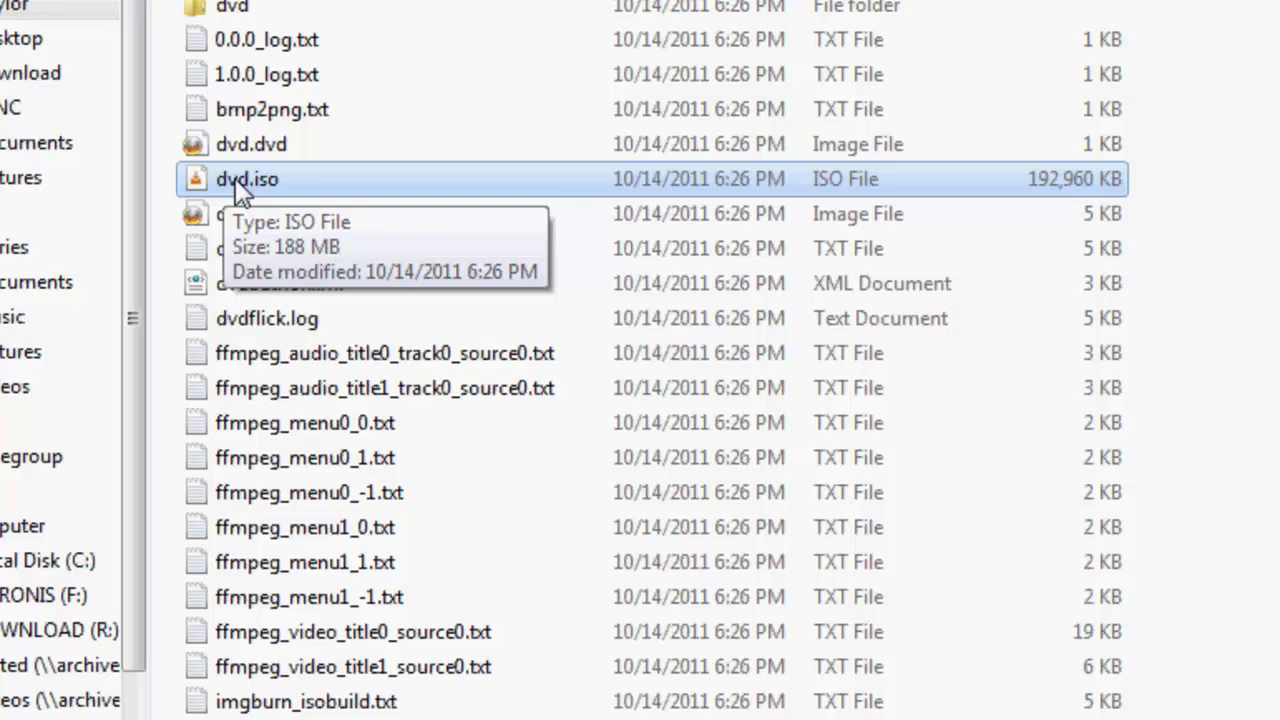
# Open dvd.iso with Windows Disc Image Burner from the Open with menu.
pyautogui.rightClick(235, 178)
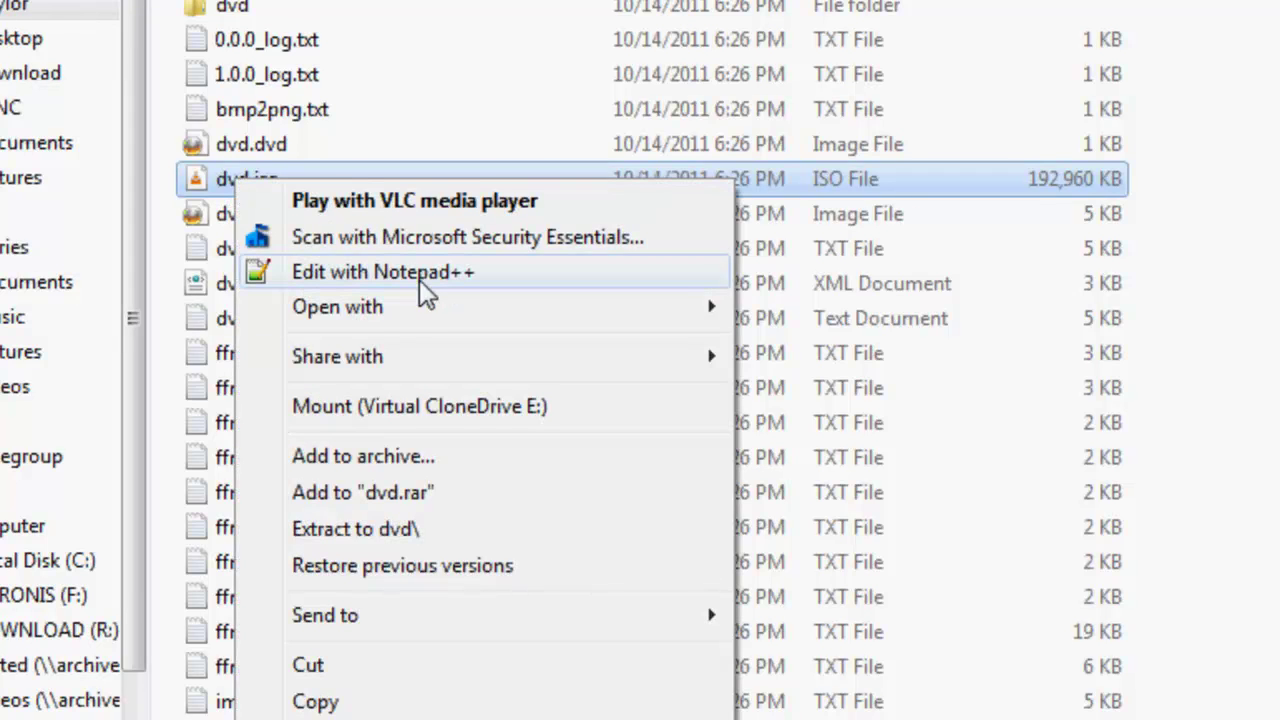
pyautogui.moveTo(437, 311)
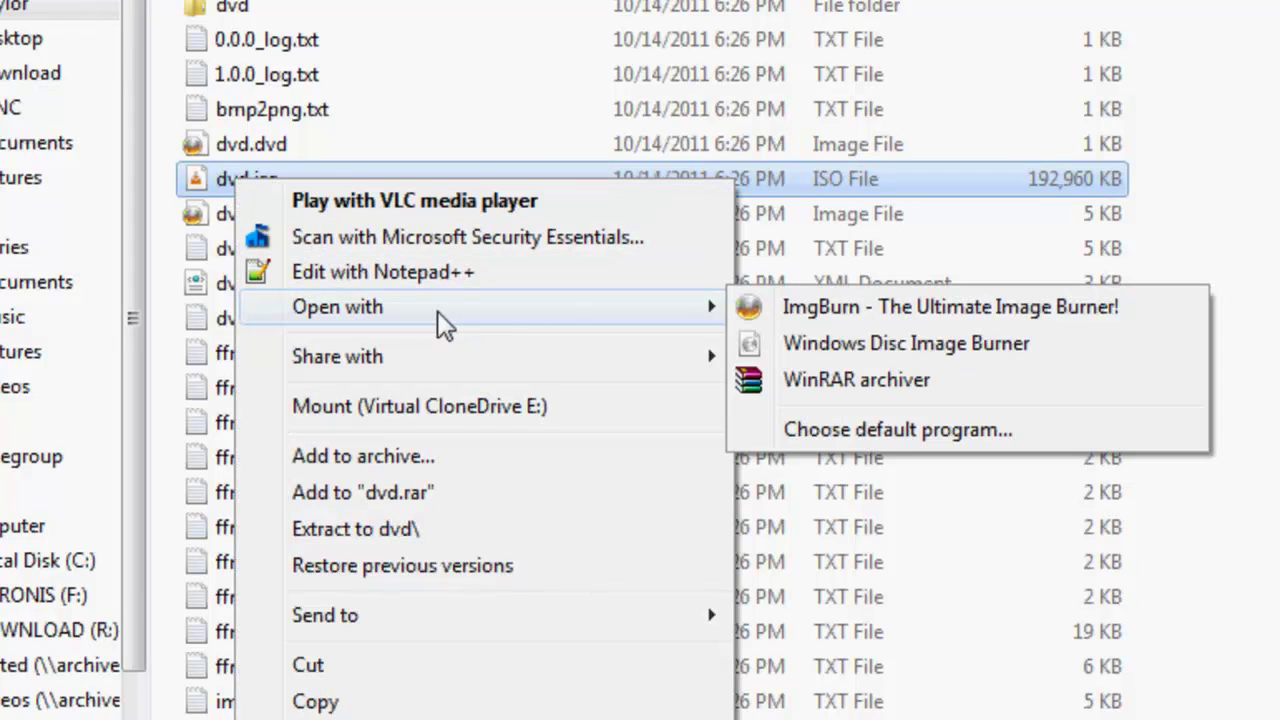
pyautogui.click(914, 354)
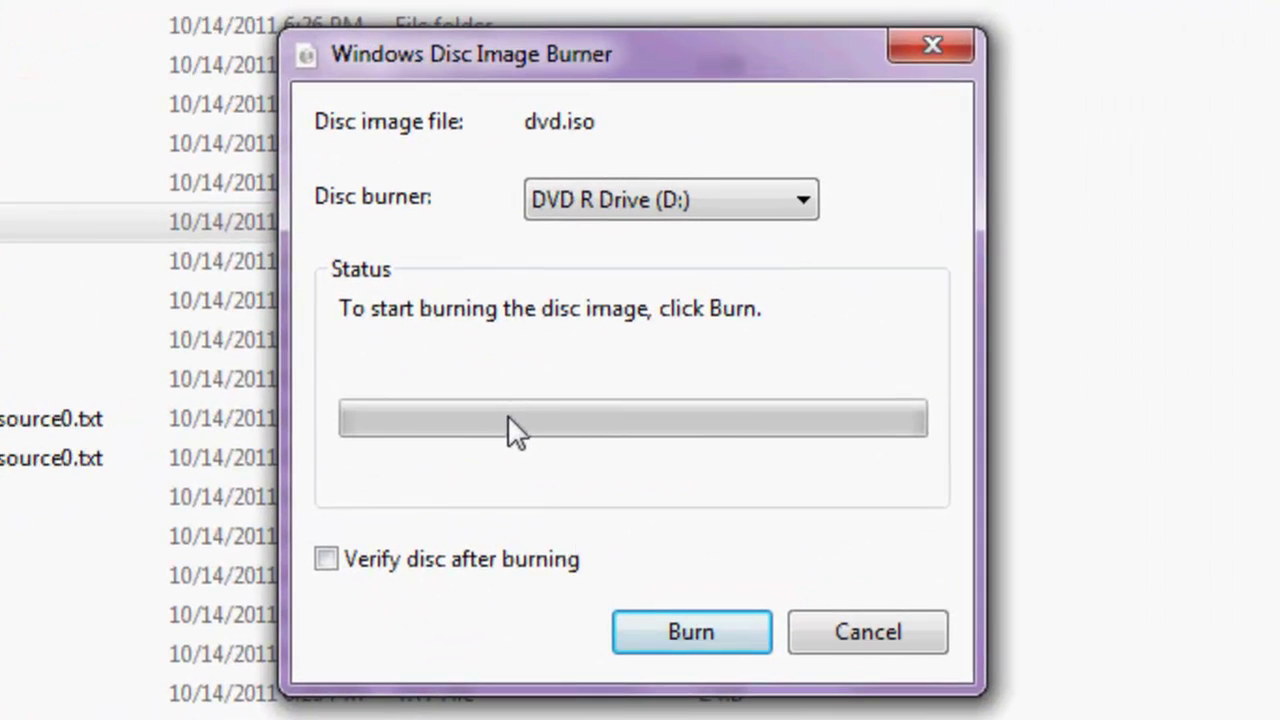